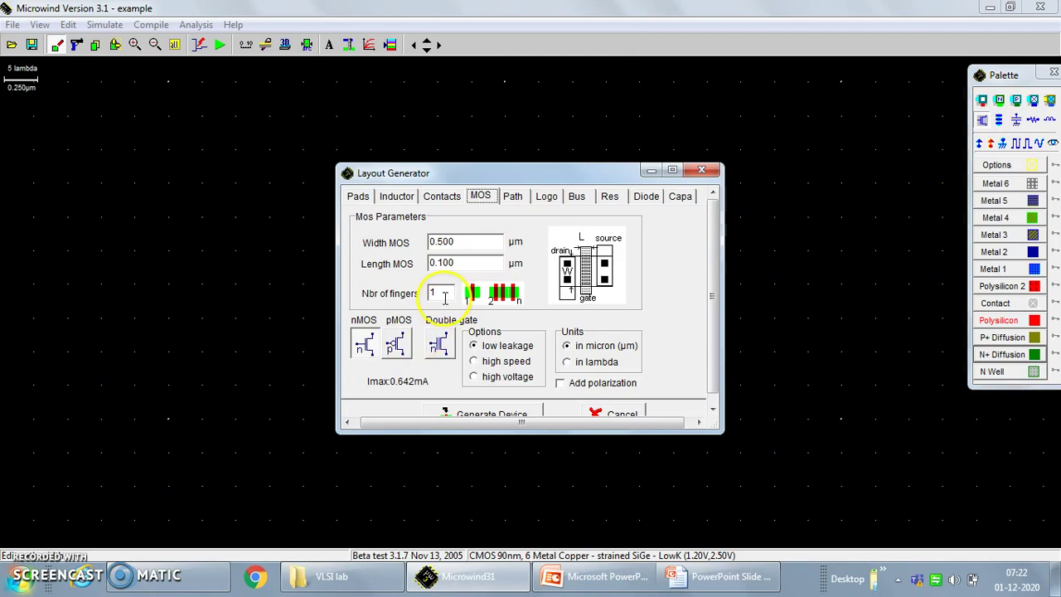
Generate a pMOS device with 2 fingers, 0.500 µm width and 0.100 µm length, and place it in the layout
click(391, 349)
click(434, 289)
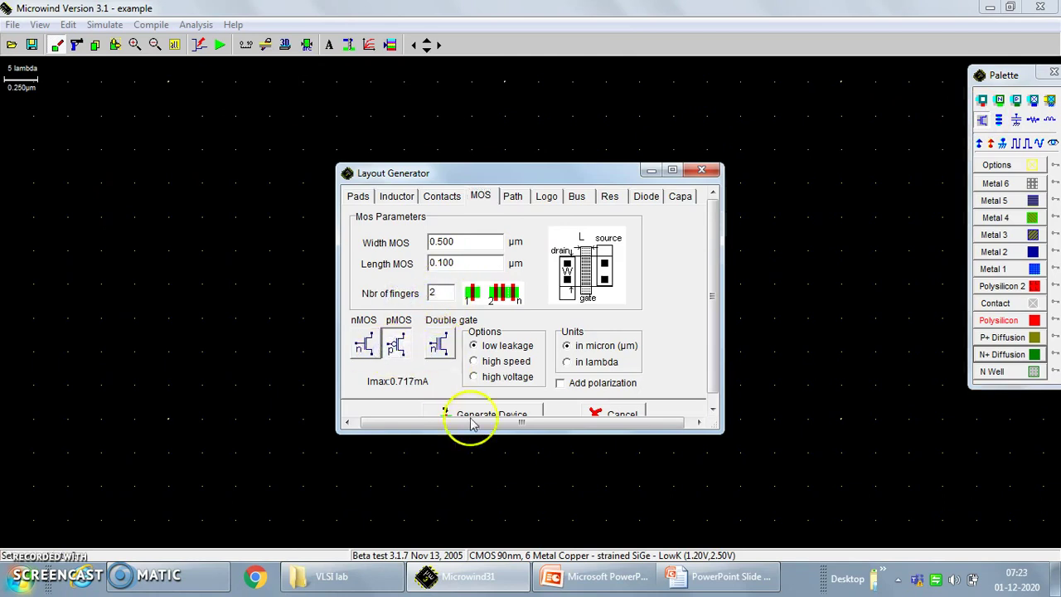
click(501, 412)
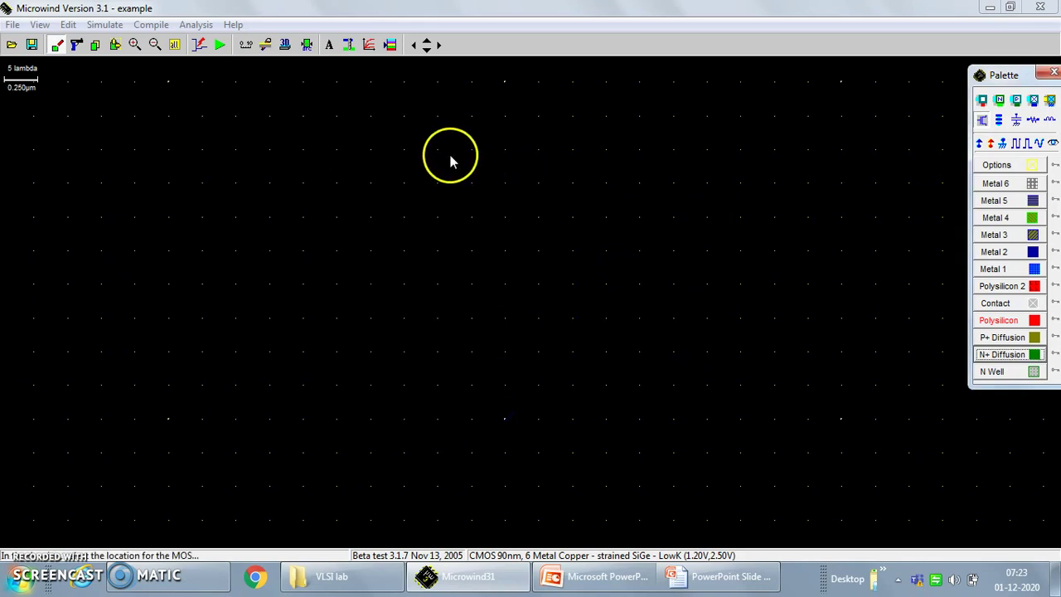
click(442, 161)
click(426, 45)
click(423, 46)
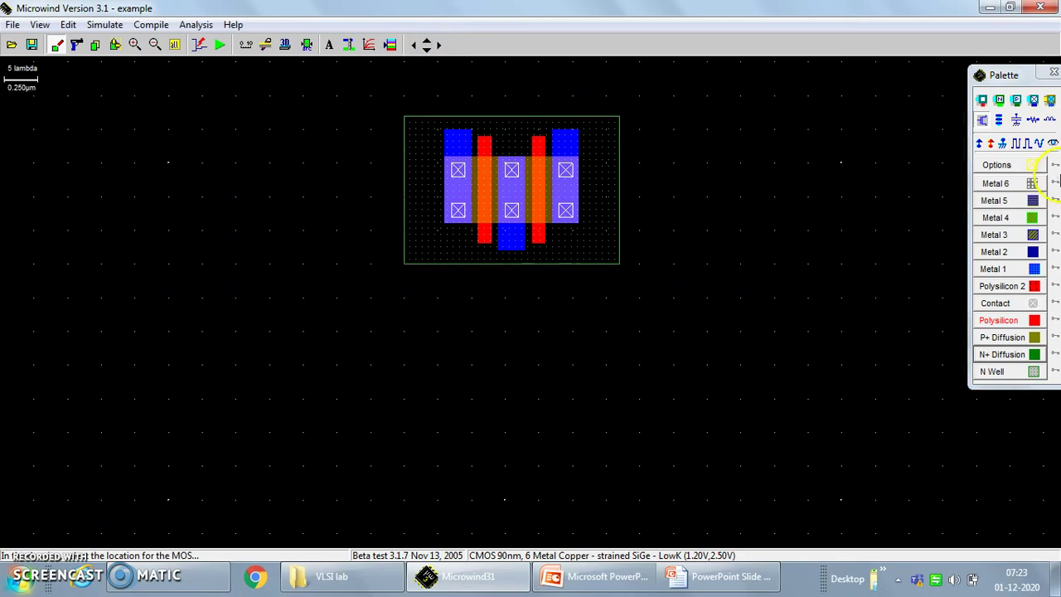
Generate a double-gate n-type MOS device with 4 fingers and place it below the pMOS device
click(981, 122)
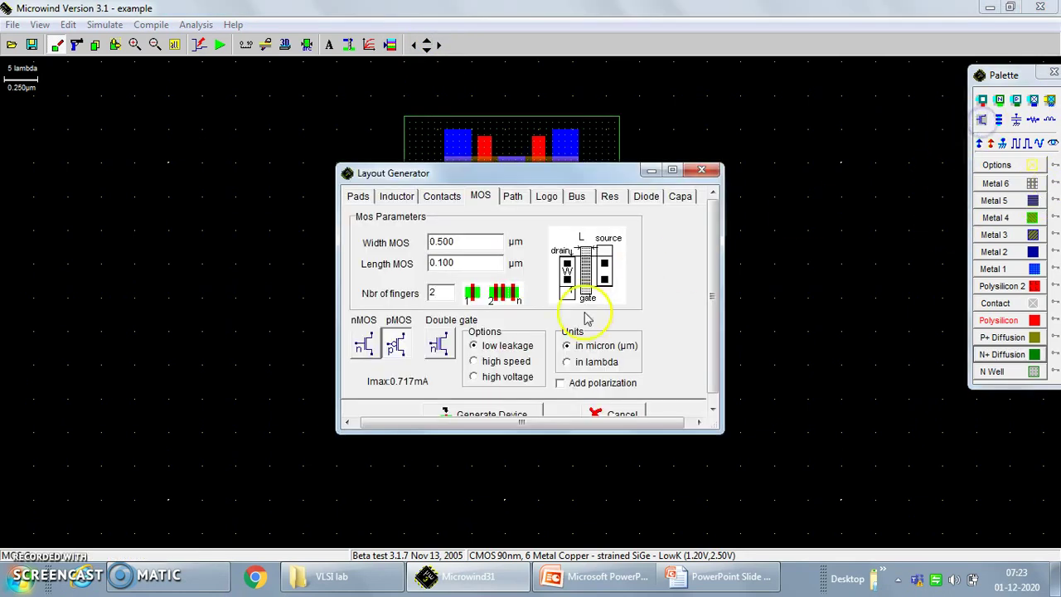
click(439, 348)
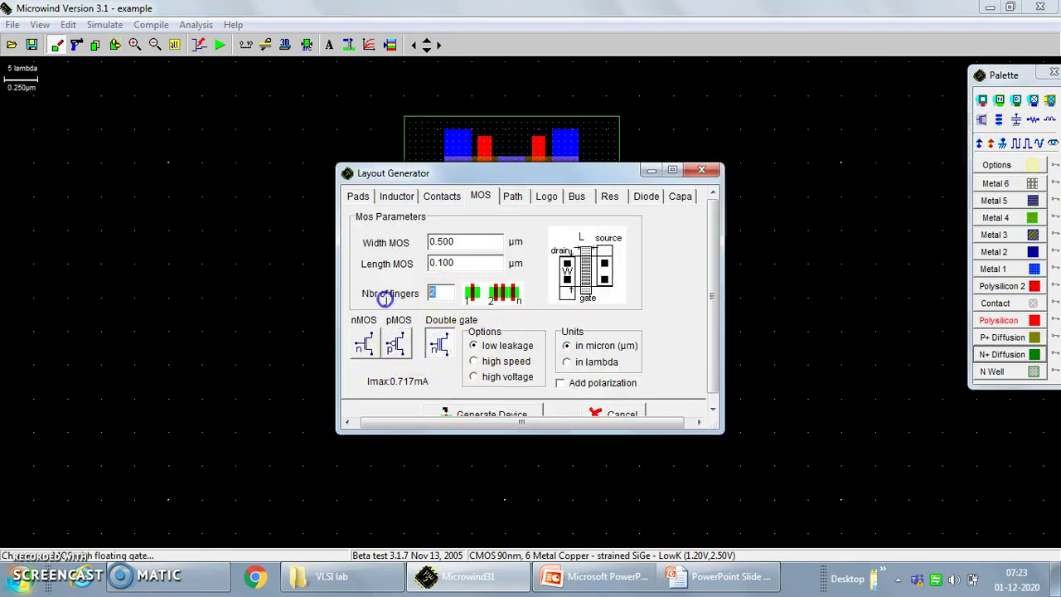
text(4)
click(492, 414)
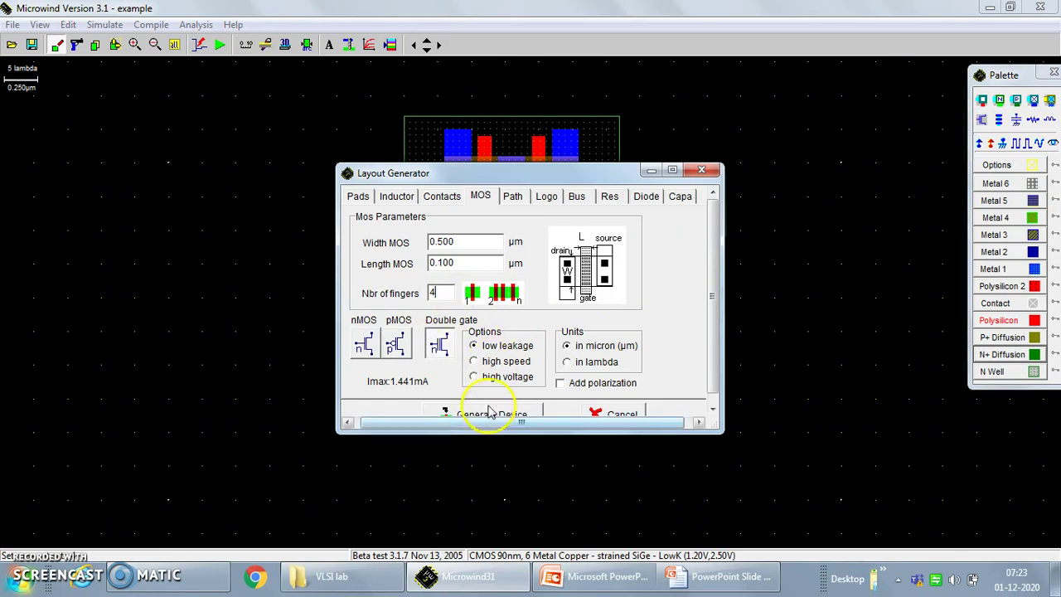
click(447, 467)
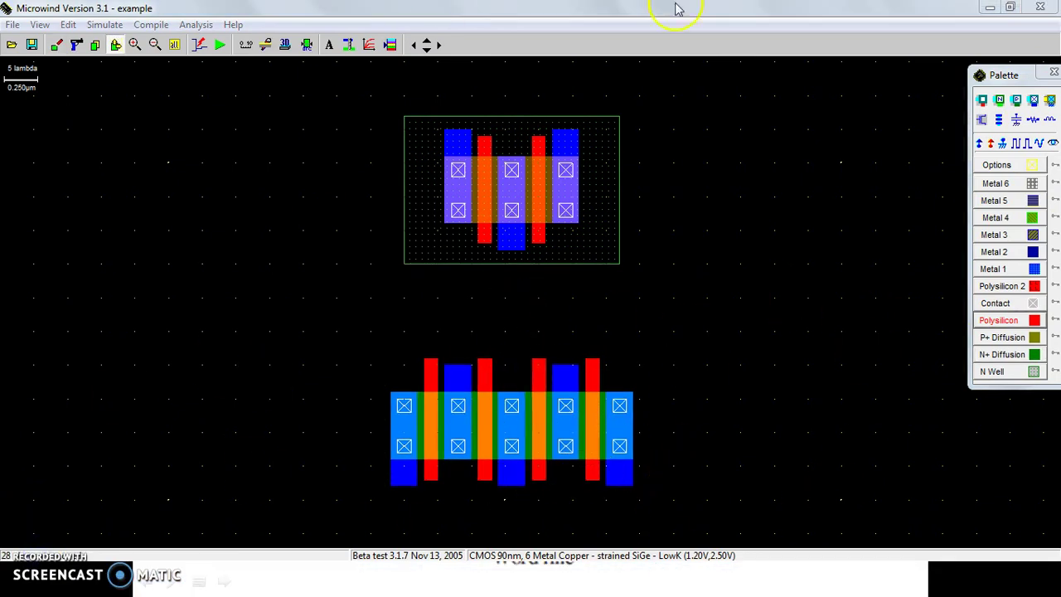
Connect both pMOS gates to the two inner gates of the lower device with polysilicon strips about 2 x 17 lambda
click(488, 179)
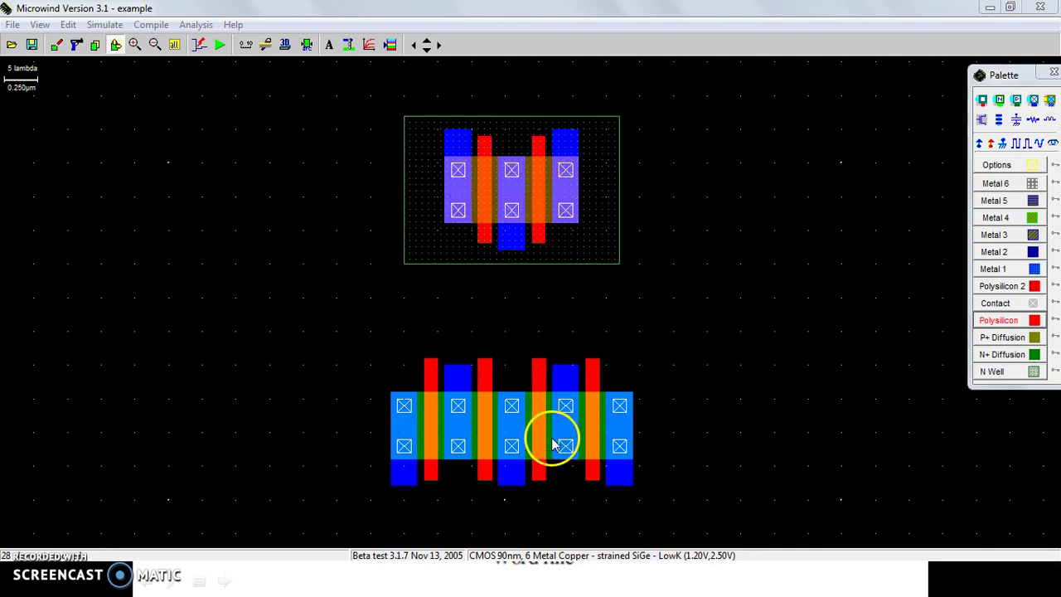
click(995, 322)
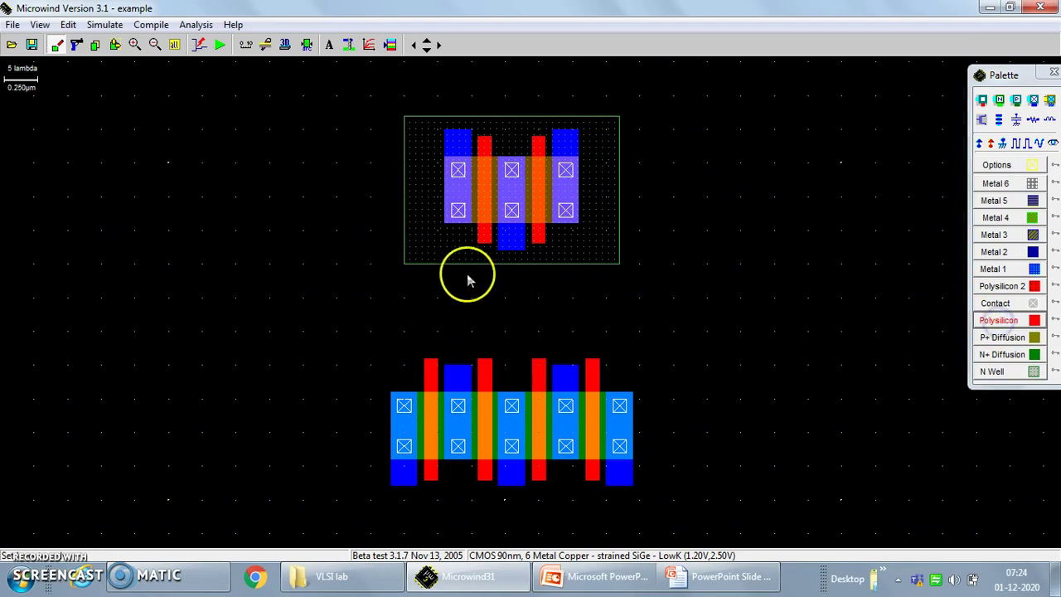
drag(478, 250, 492, 364)
drag(539, 236, 544, 365)
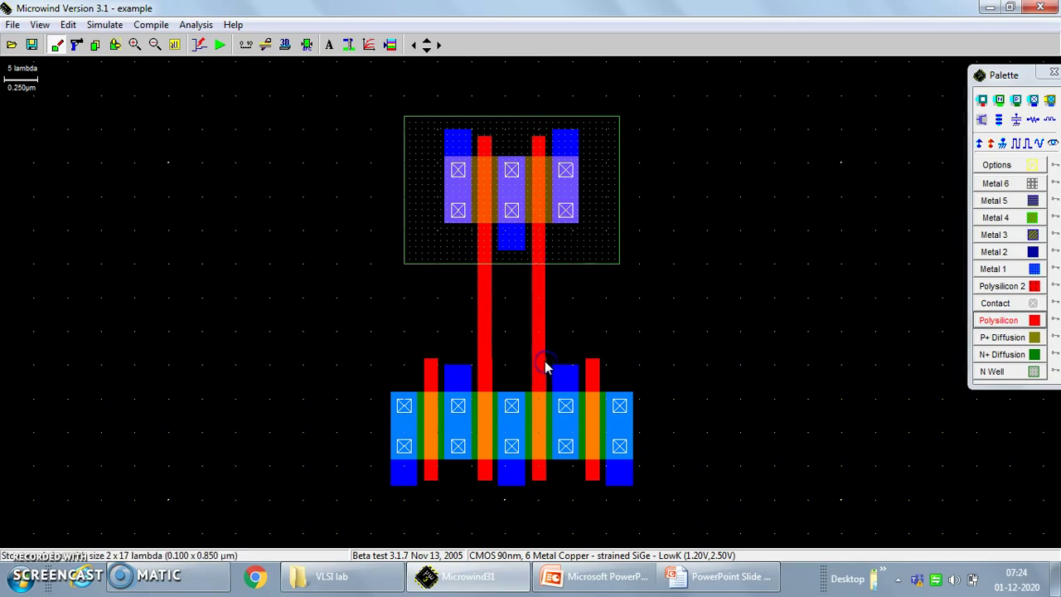
click(535, 355)
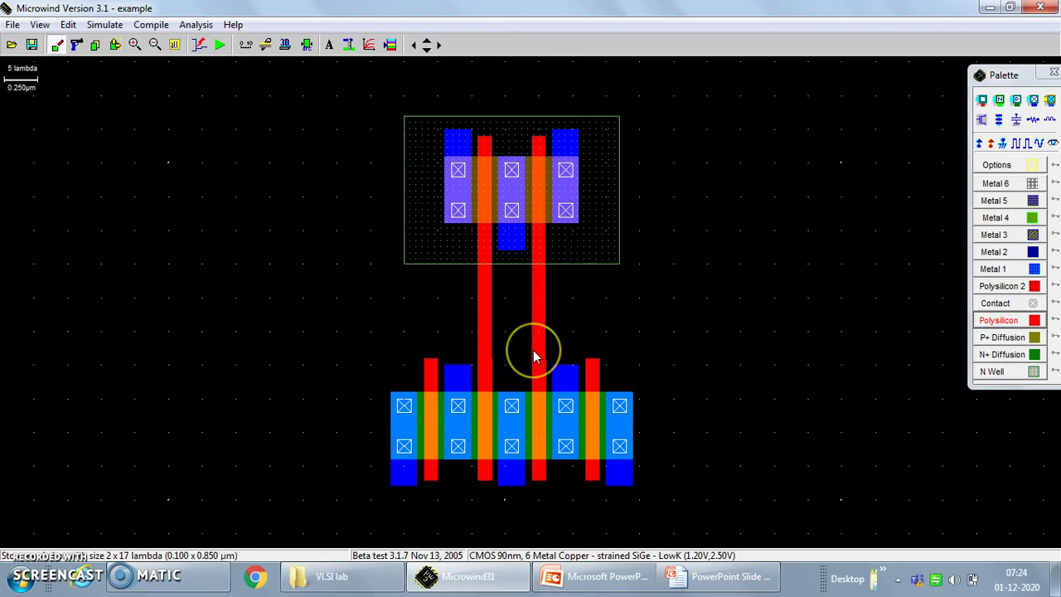
click(50, 217)
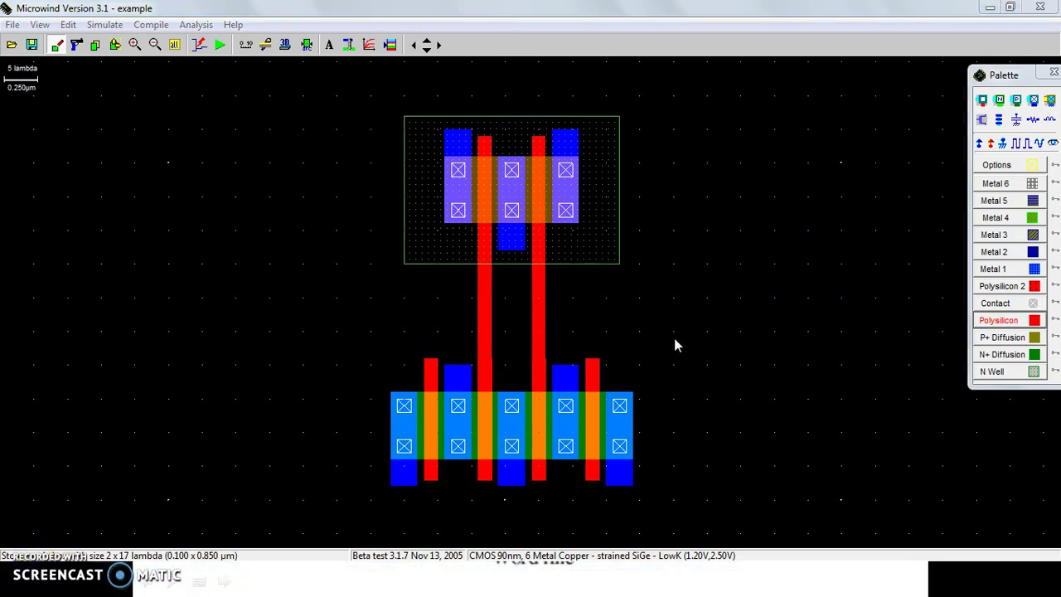
Connect the outer pMOS contact columns to the lower device with two Metal 1 strips 4 lambda wide and about 22 to 23 lambda long
click(621, 210)
click(1013, 269)
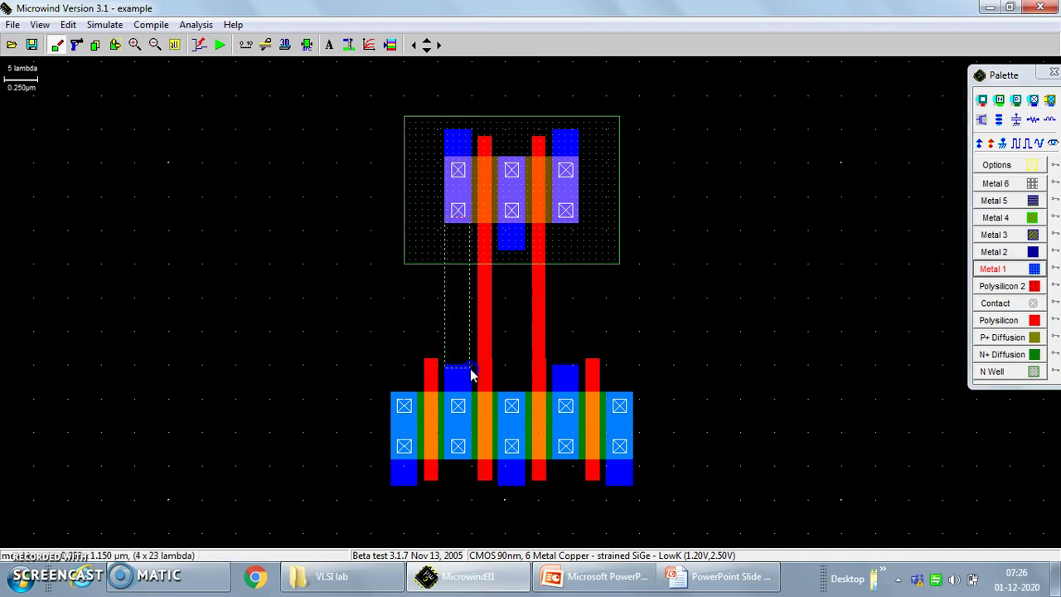
drag(474, 375, 473, 373)
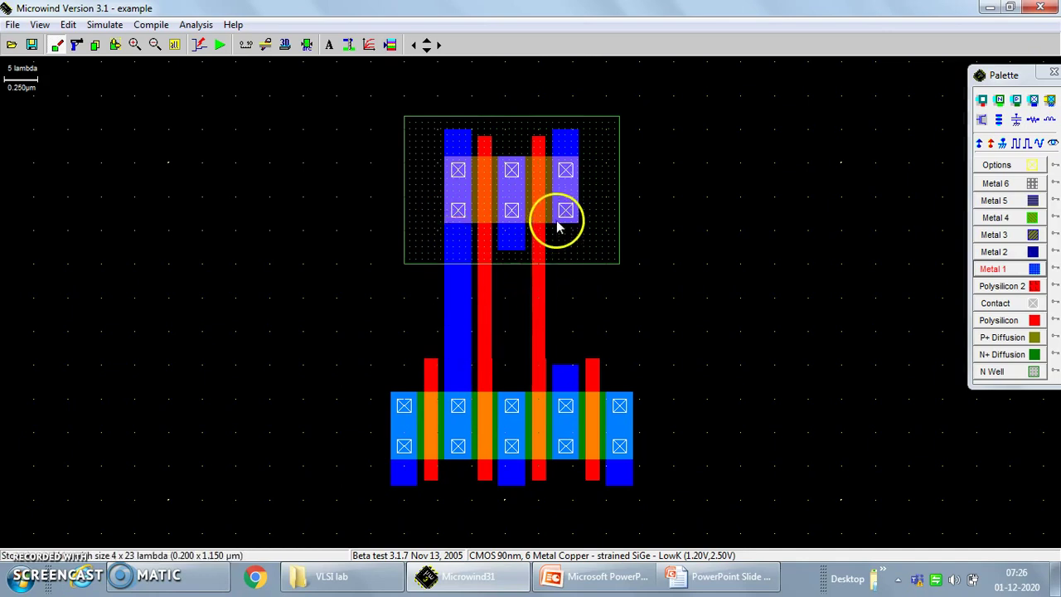
drag(553, 224, 559, 321)
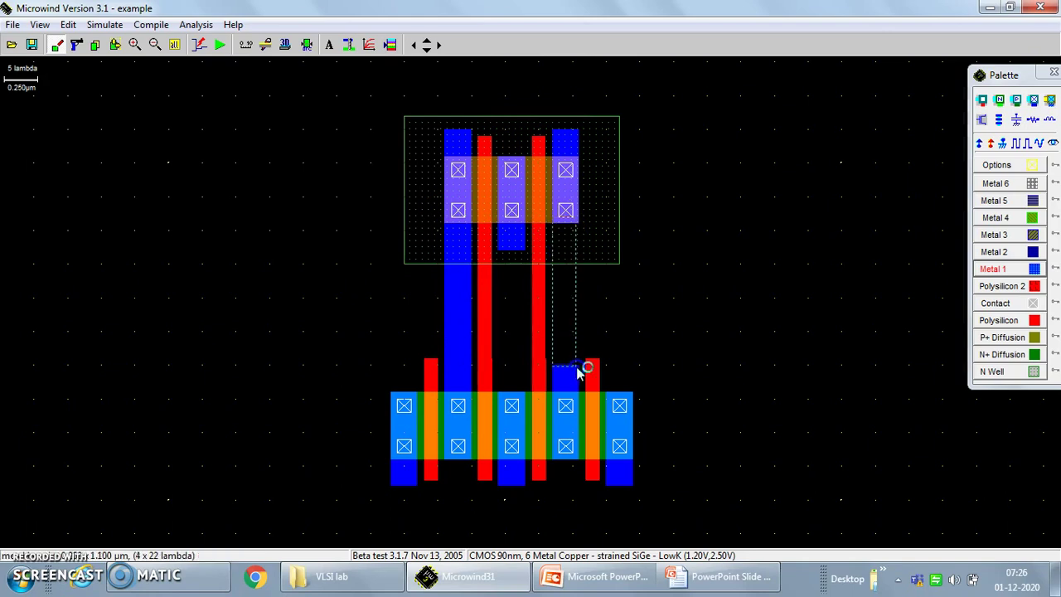
drag(578, 373, 578, 372)
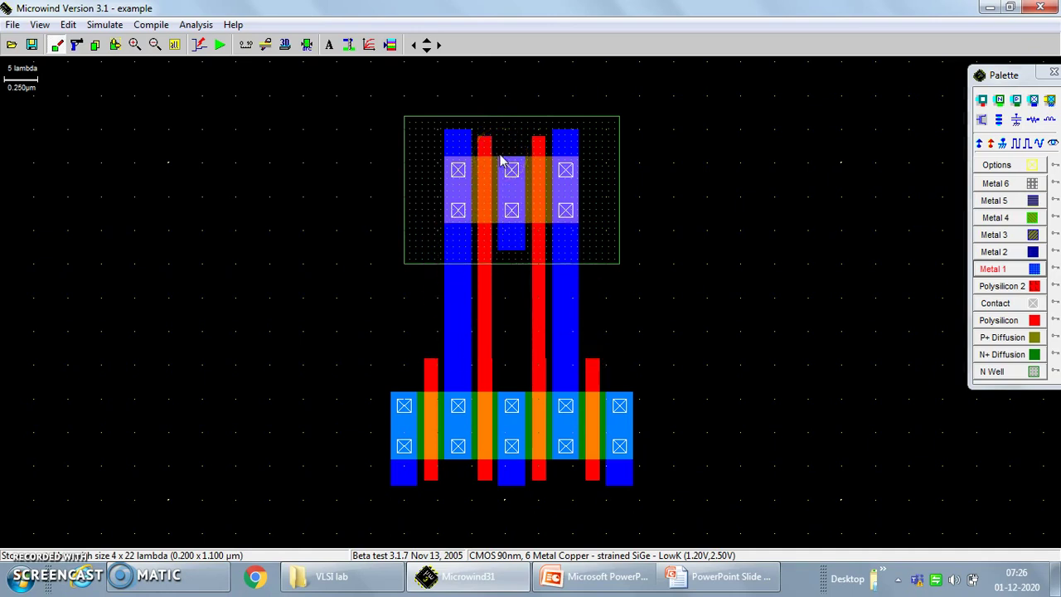
Extend the middle pMOS Metal 1 upward by a strip of about 4 x 10 lambda and place a Vdd supply on it
drag(499, 156, 512, 154)
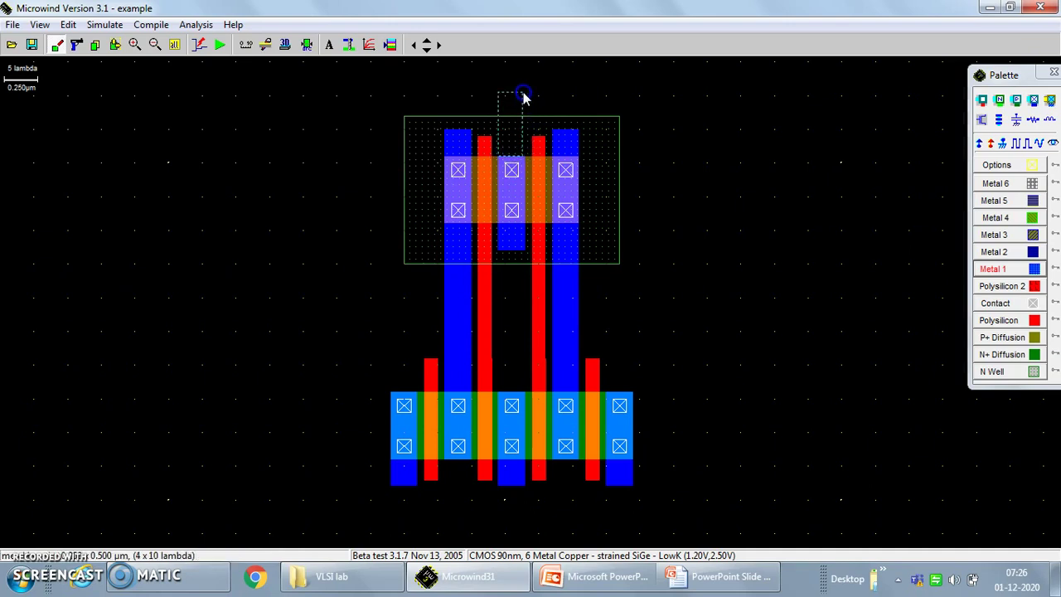
drag(526, 97, 526, 96)
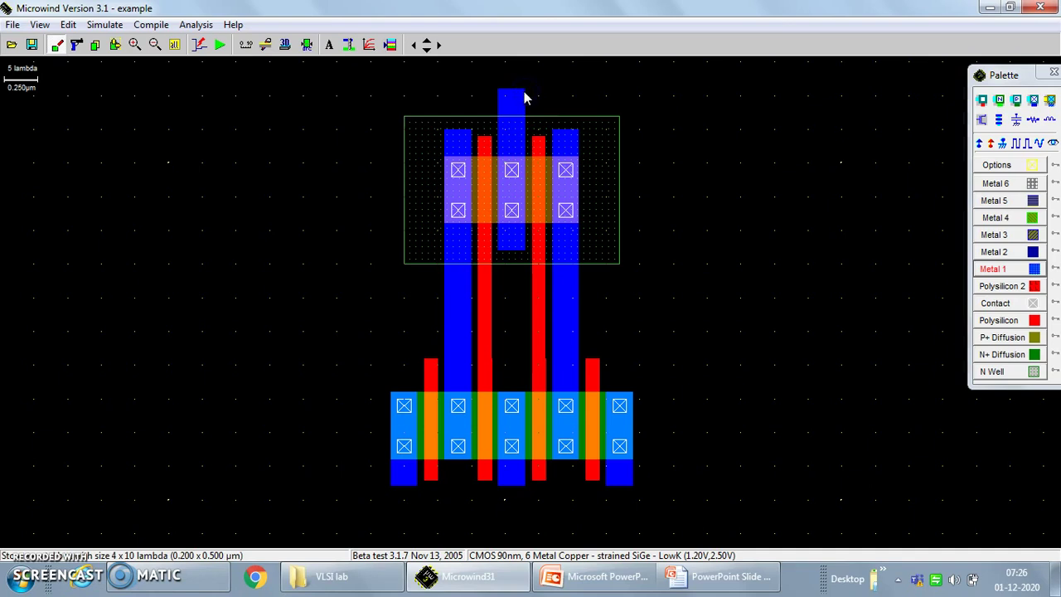
click(980, 144)
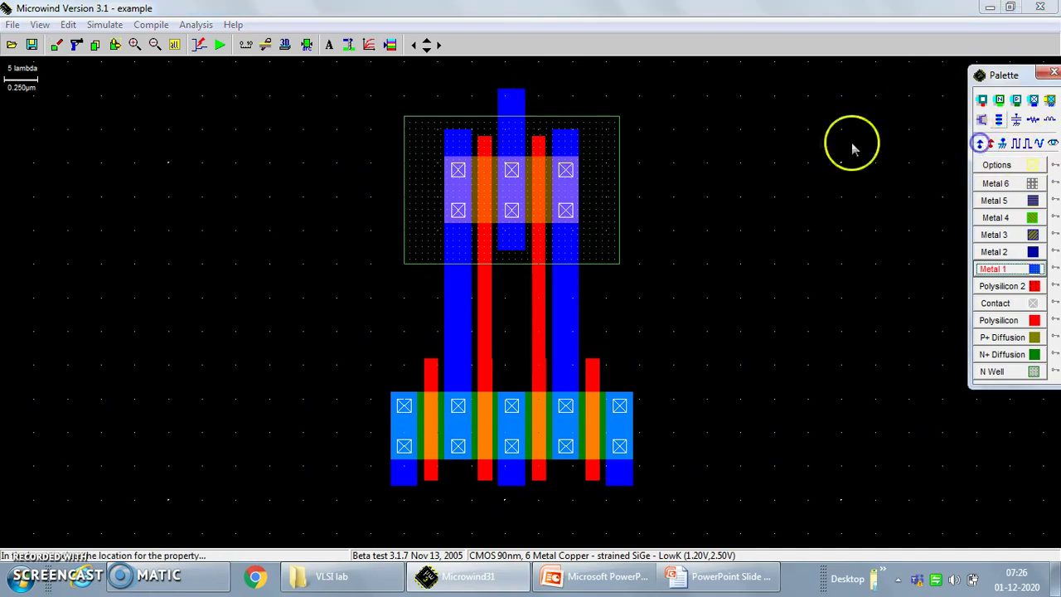
click(511, 105)
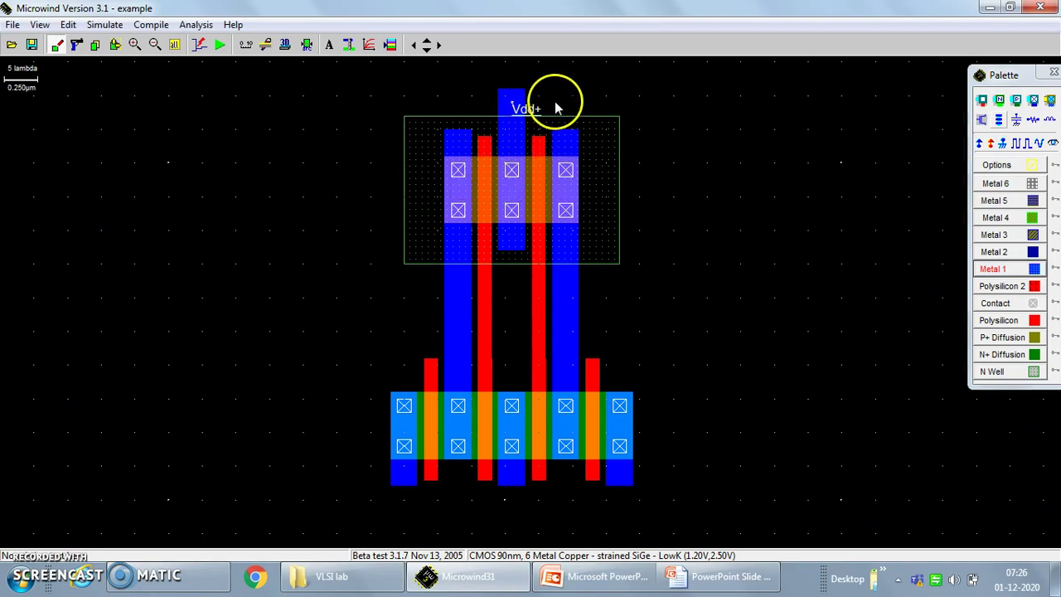
Place a Vdd supply on the n-well and a Vss ground on the middle metal of the lower device
click(980, 144)
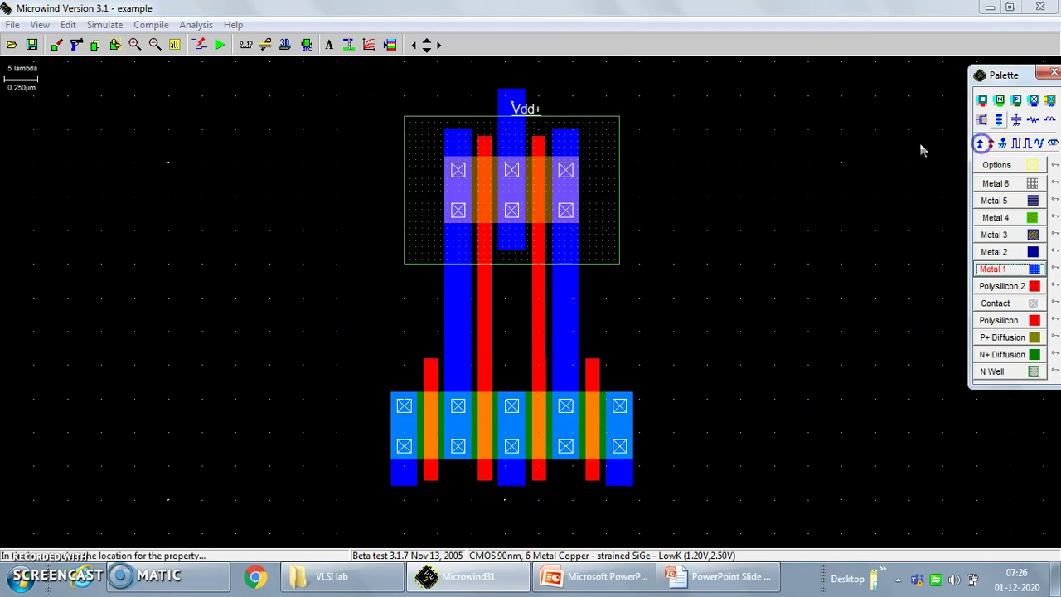
click(603, 172)
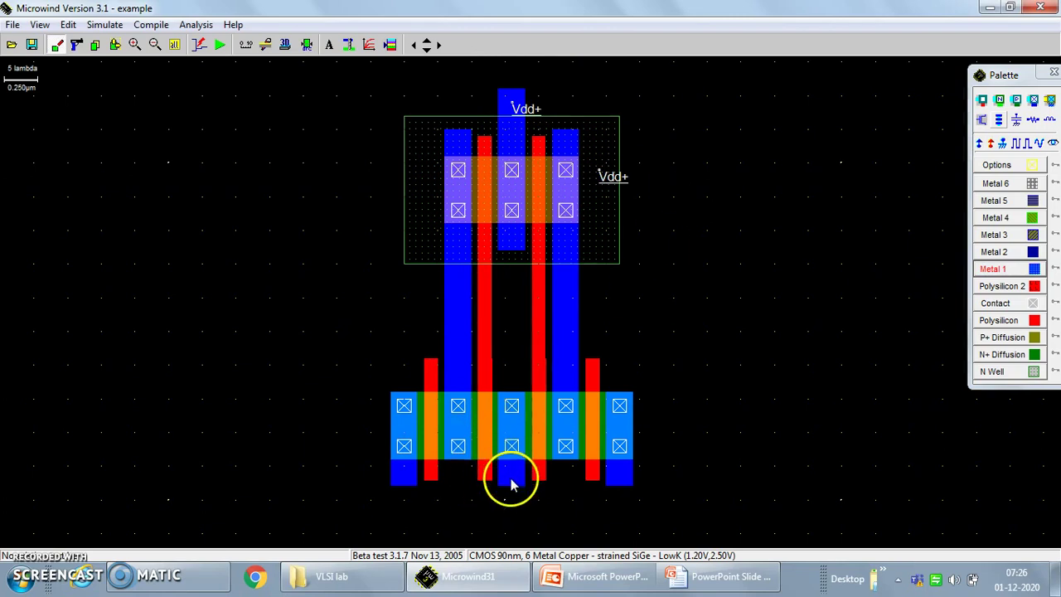
click(1003, 144)
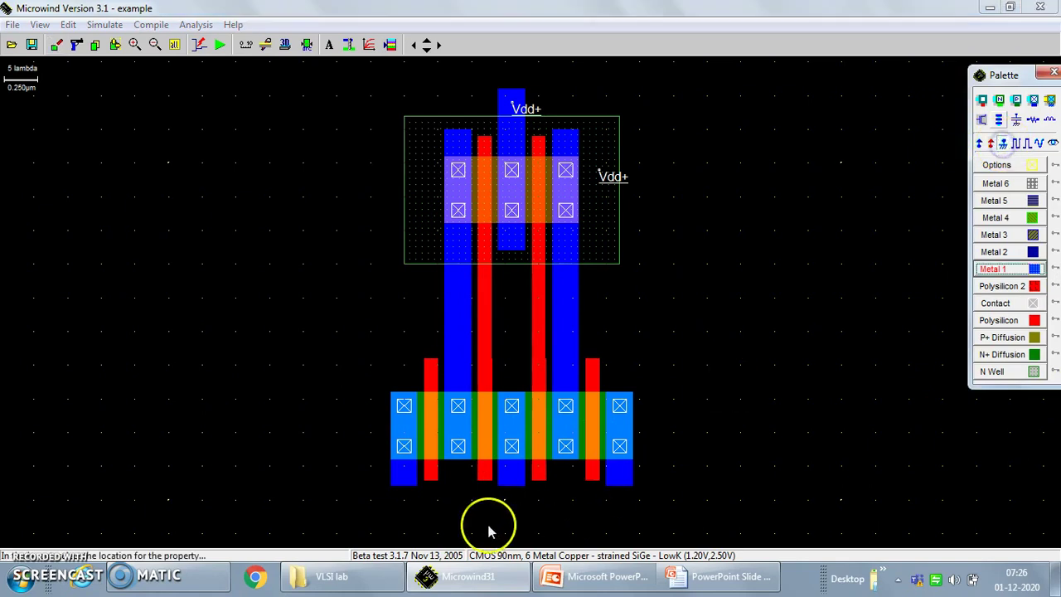
click(513, 474)
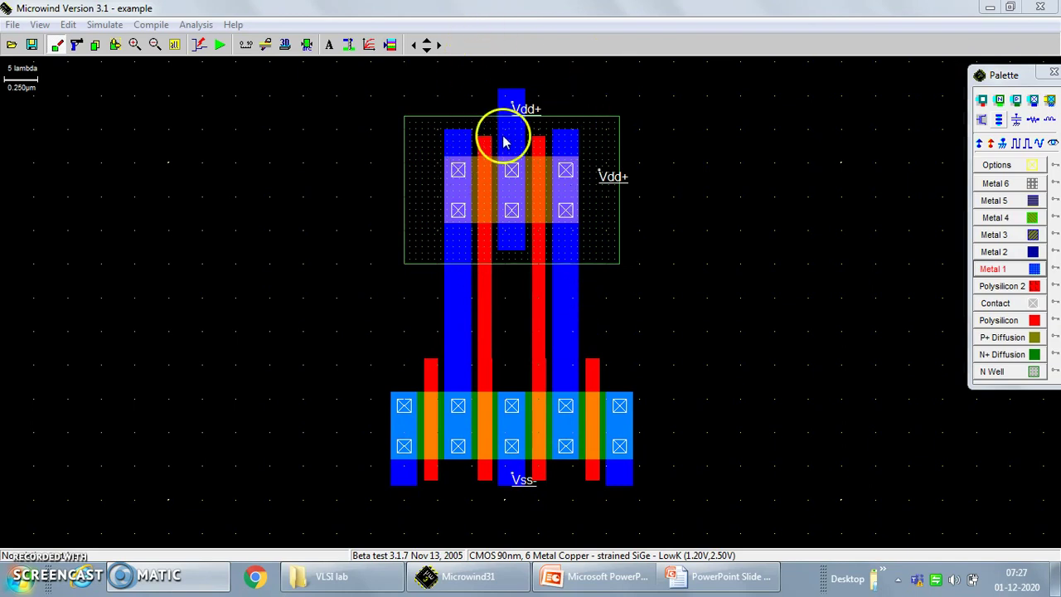
Extend the left polysilicon gate above the pMOS by about 2 x 17 lambda and add a short rightward branch at its top
click(427, 43)
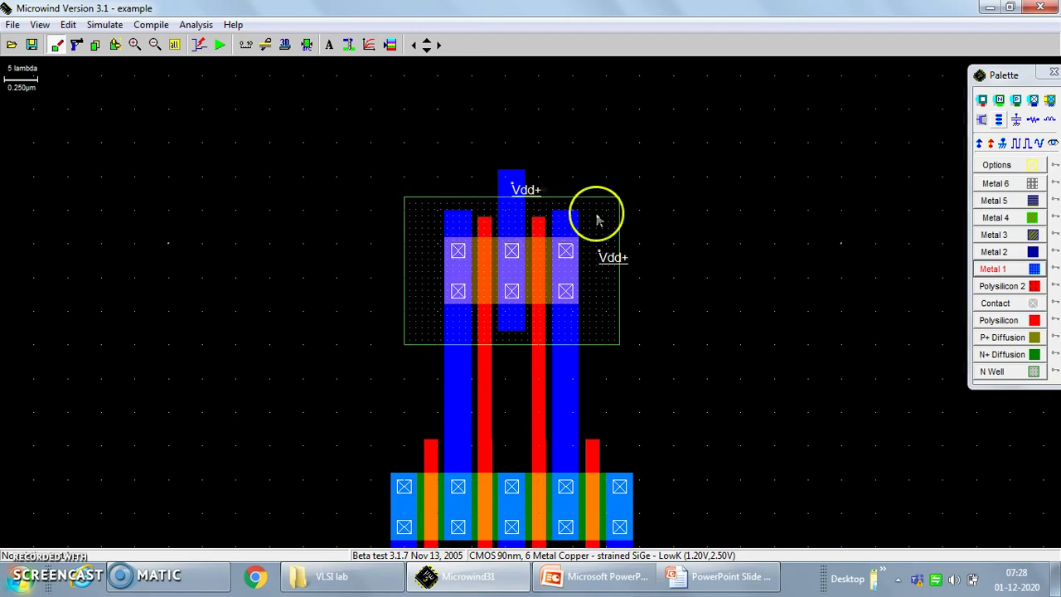
click(1007, 323)
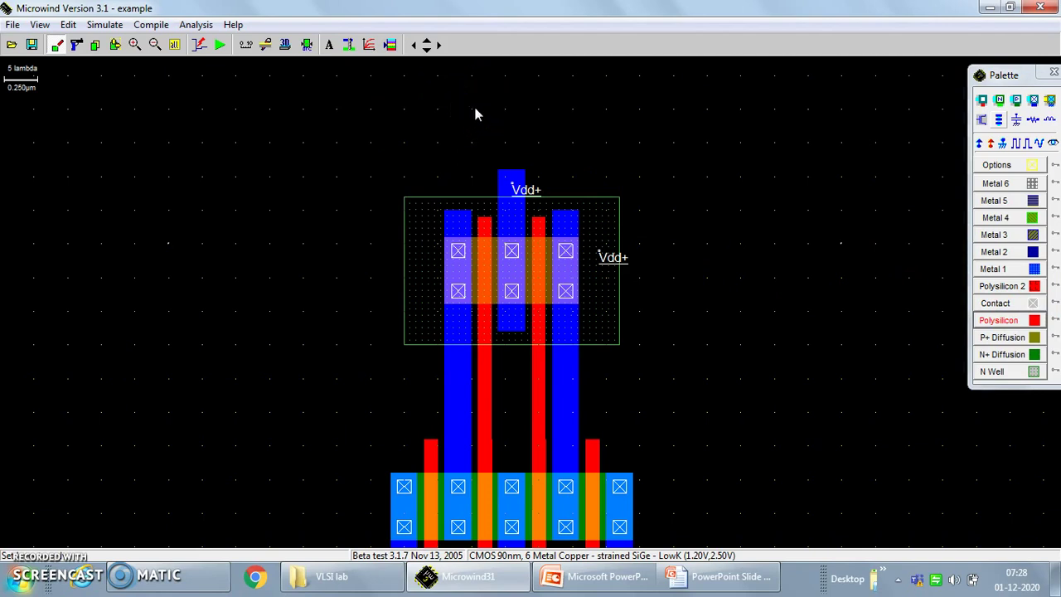
mouse_move(474, 108)
mouse_down()
mouse_move(476, 214)
mouse_move(492, 222)
mouse_up()
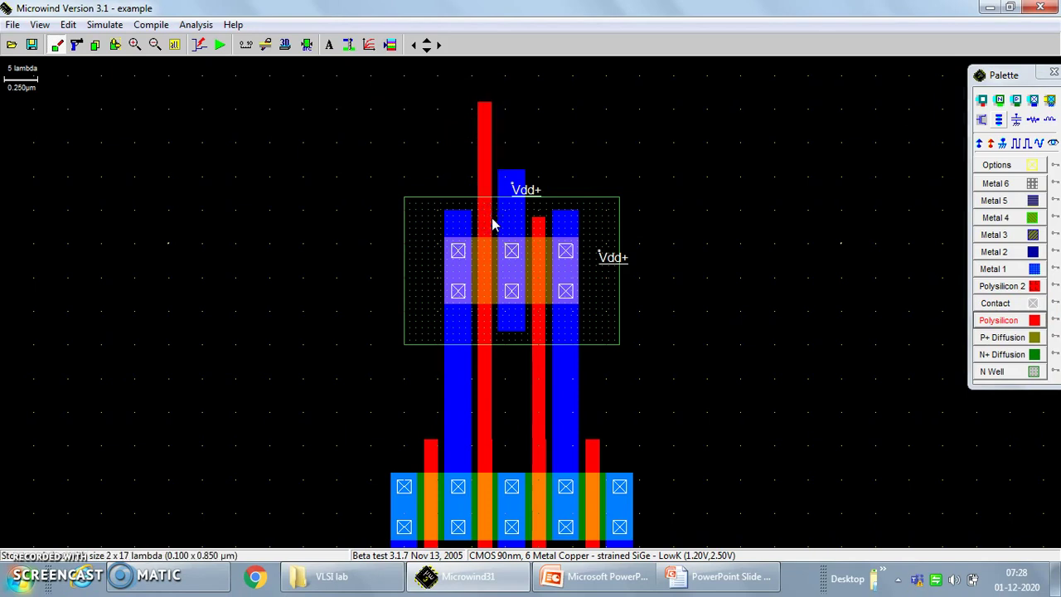
click(490, 217)
drag(479, 97, 518, 118)
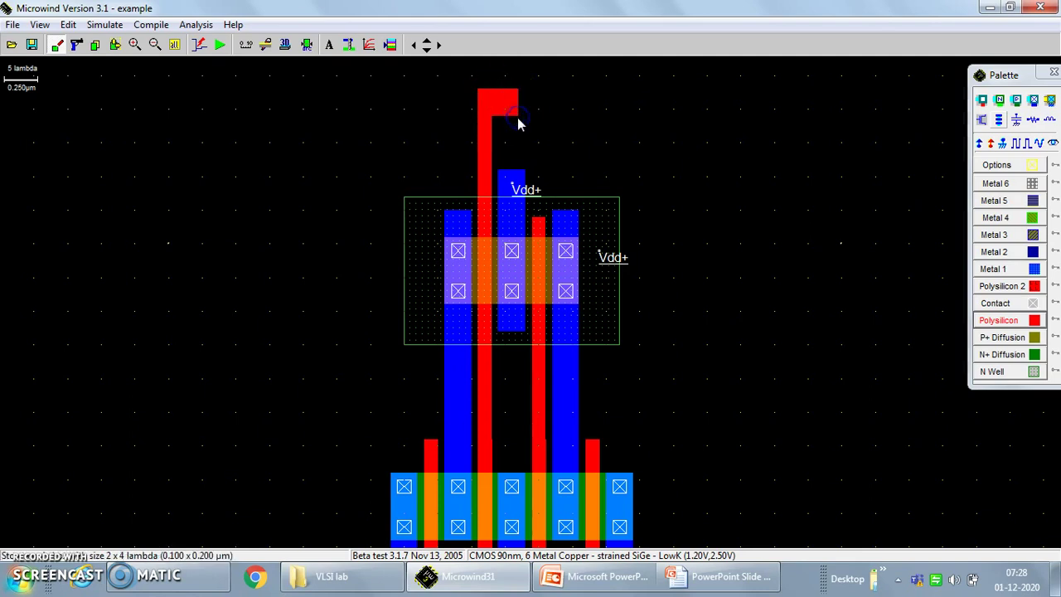
Extend the right Metal 1 strip upward above the pMOS to the height of the polysilicon branch
click(1004, 269)
drag(554, 208, 574, 198)
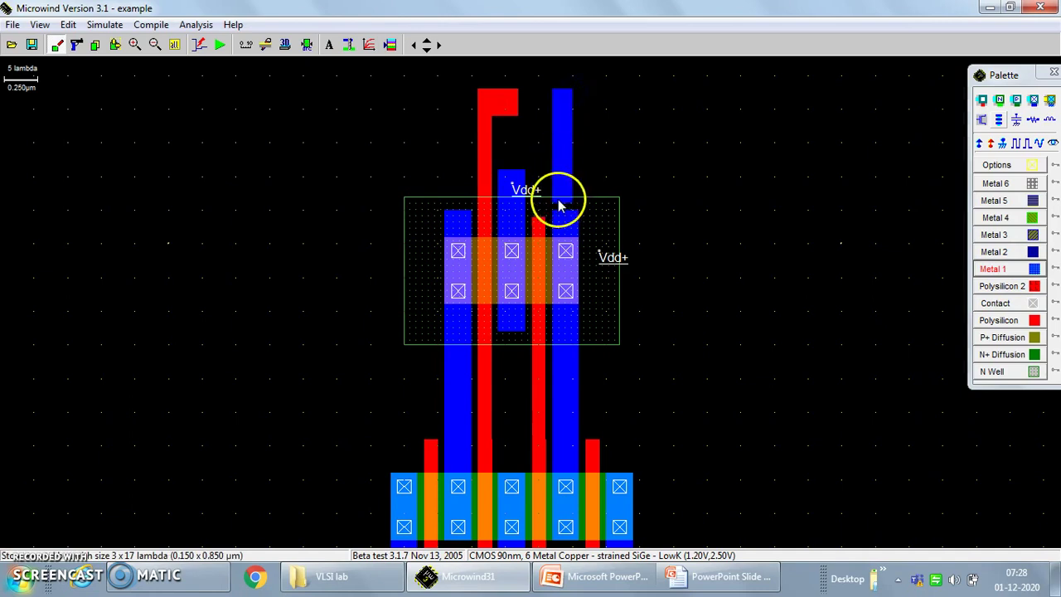
drag(554, 98, 563, 157)
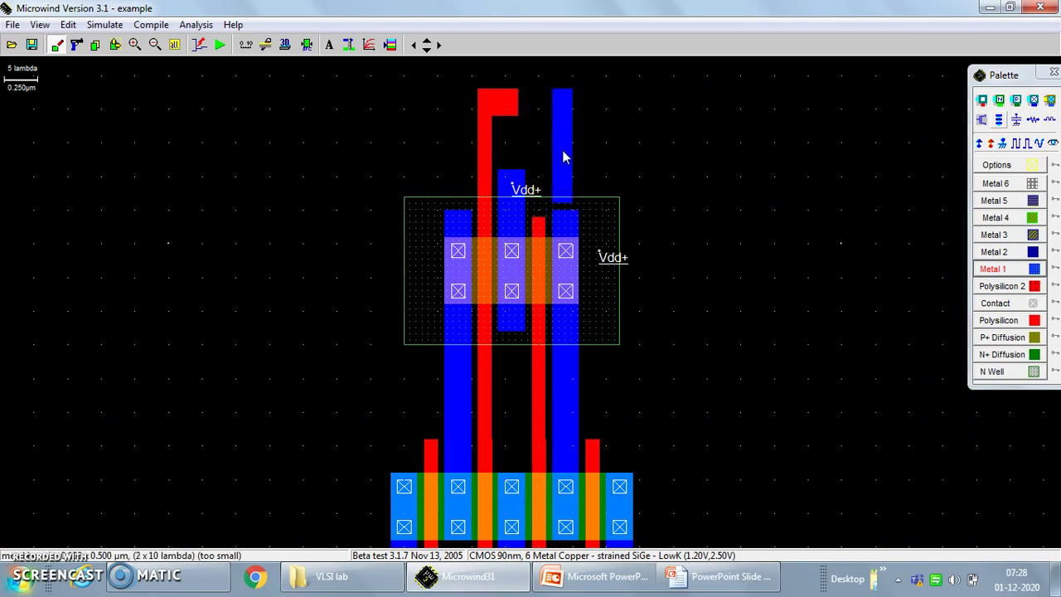
drag(581, 217, 575, 218)
Join the raised metal to the polysilicon branch with Metal 1 about 13 x 4 lambda and add a 5 x 5 lambda patch over the branch
mouse_move(504, 118)
mouse_down()
mouse_move(500, 88)
mouse_move(492, 98)
mouse_move(509, 127)
mouse_up()
drag(579, 121, 581, 122)
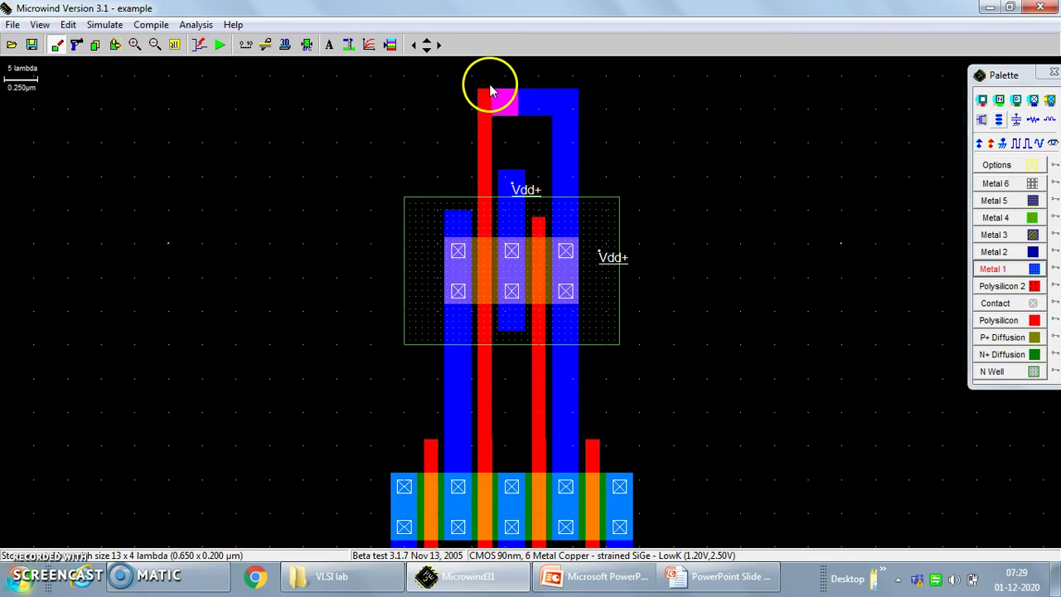
drag(489, 91, 525, 122)
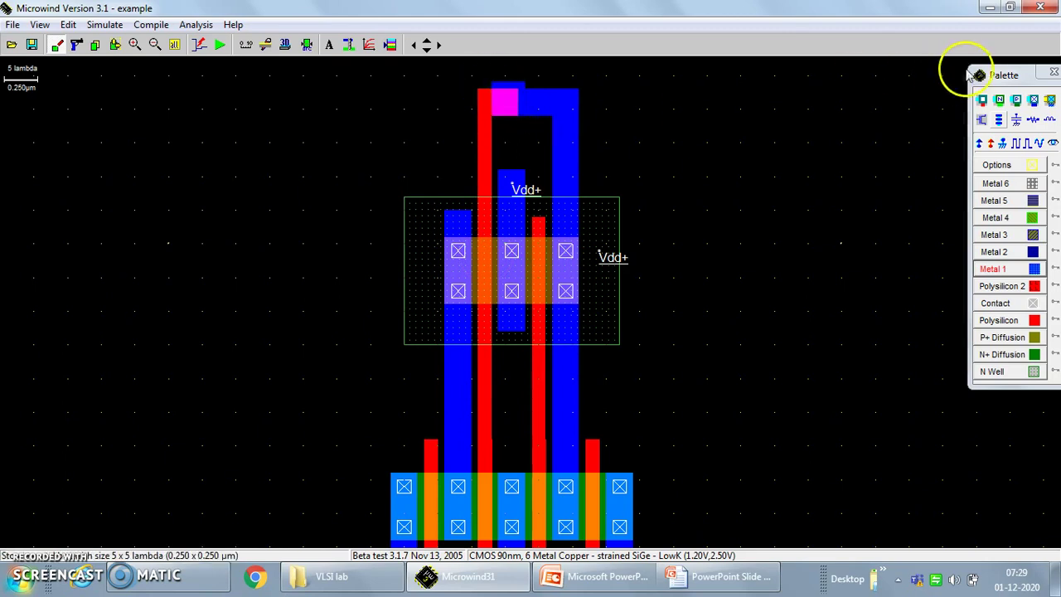
Place a polysilicon-to-Metal 1 contact on the overlap of the left gate branch and the metal
click(983, 100)
click(505, 105)
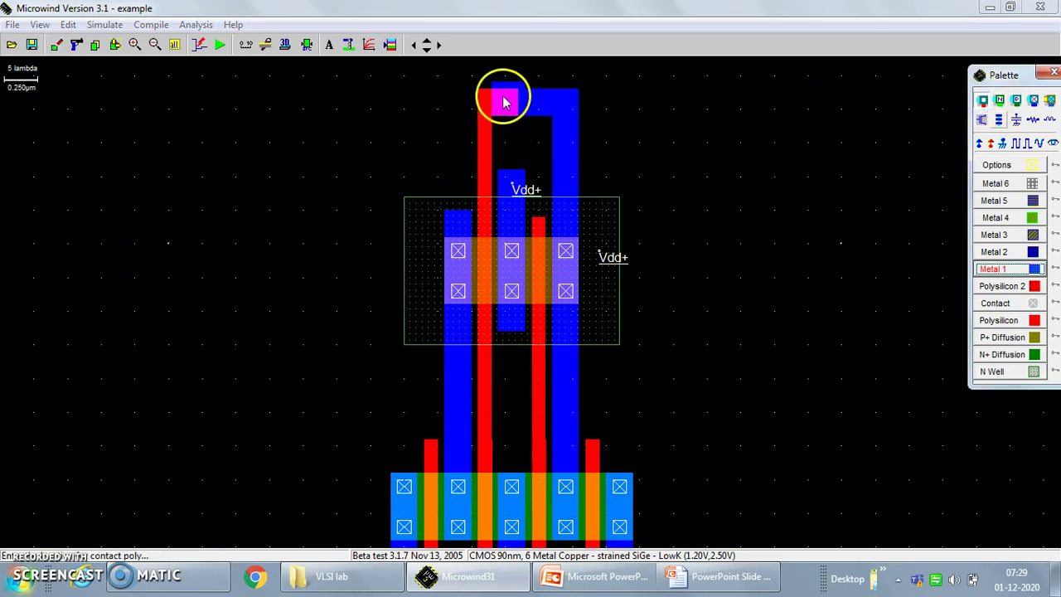
click(505, 109)
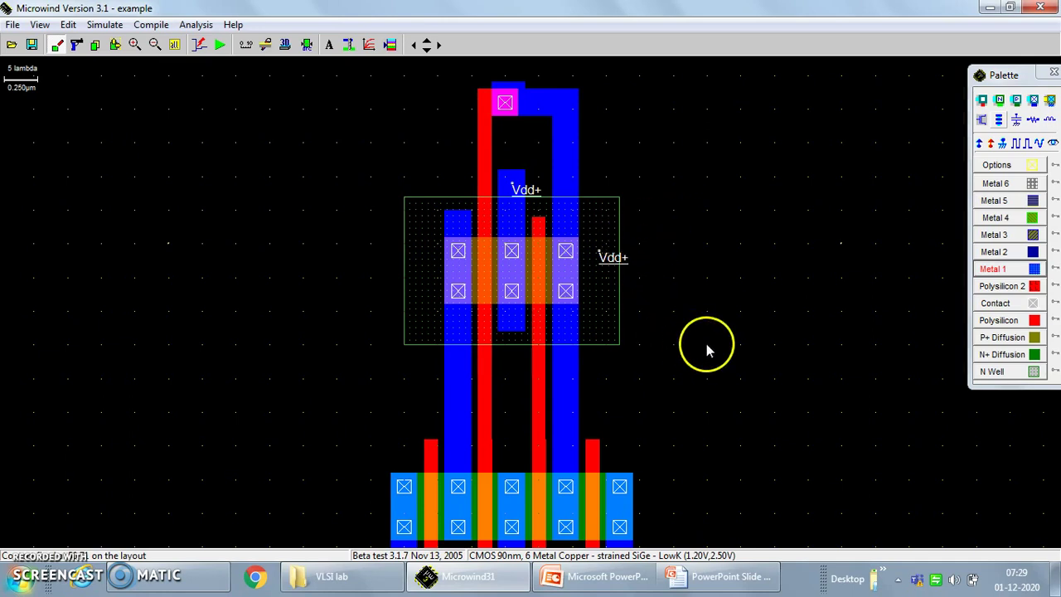
click(427, 51)
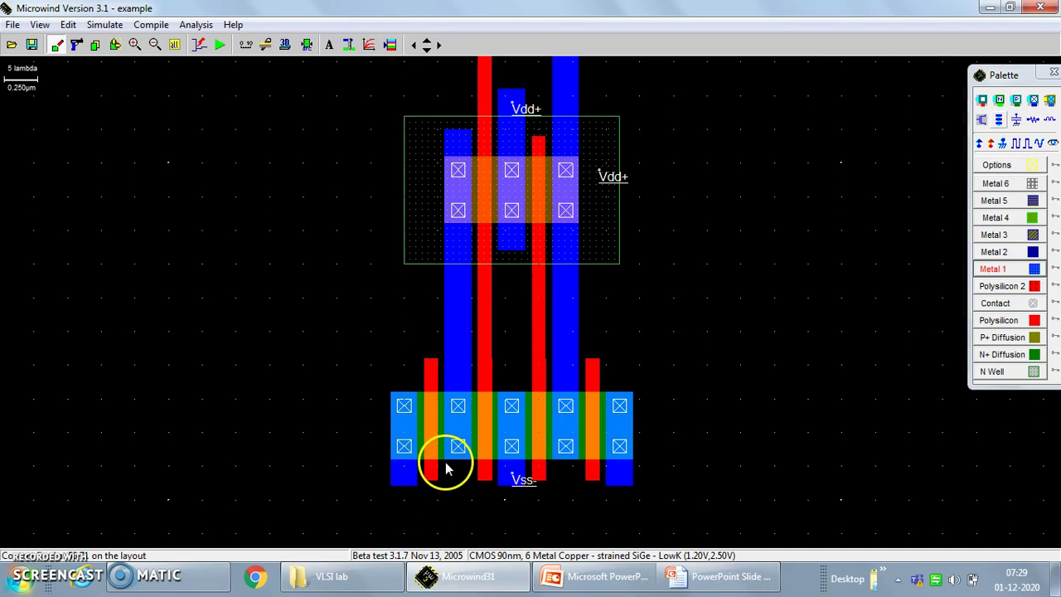
Examine the cross-coupling contact above the pMOS and the gate and metal ends below the n-type device
click(423, 50)
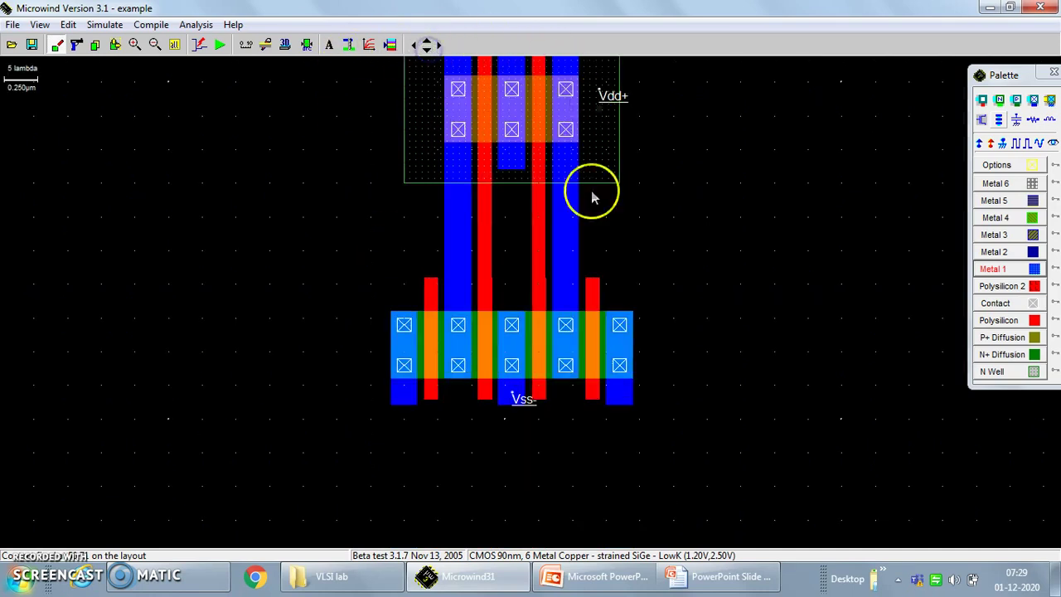
click(836, 139)
click(876, 470)
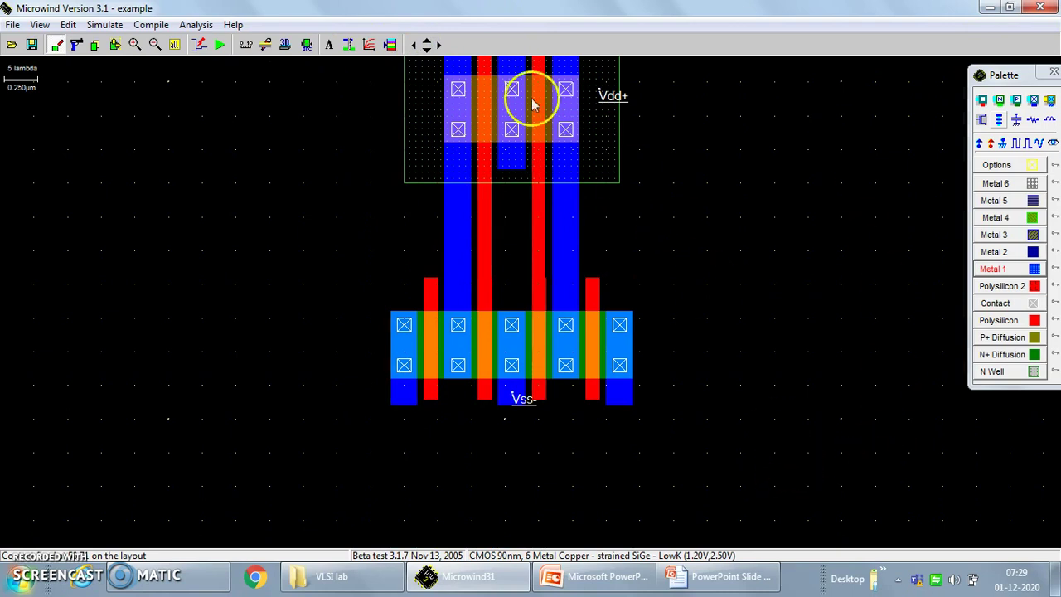
click(425, 40)
click(426, 40)
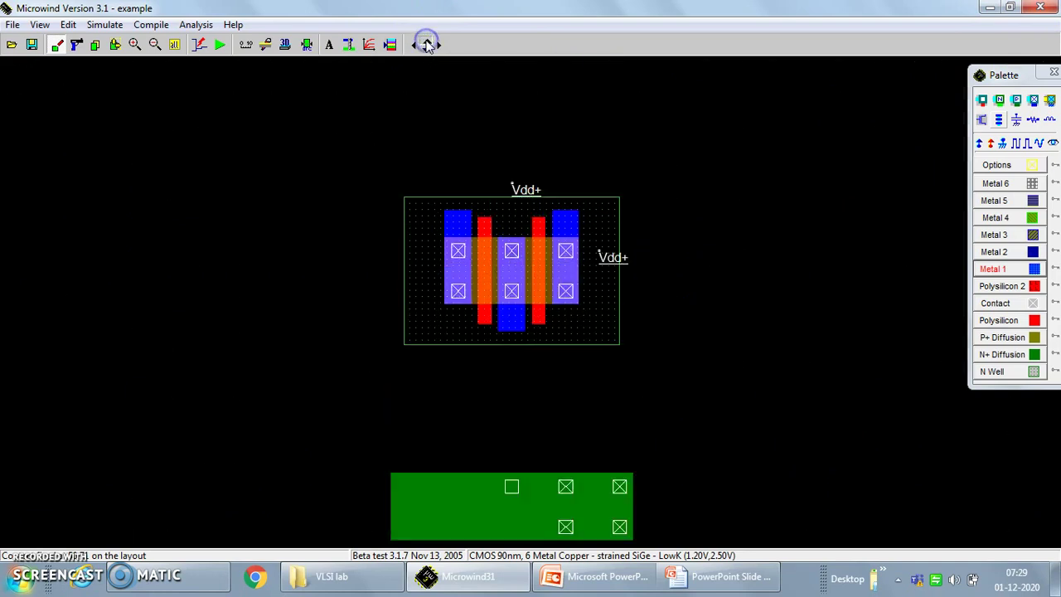
click(425, 40)
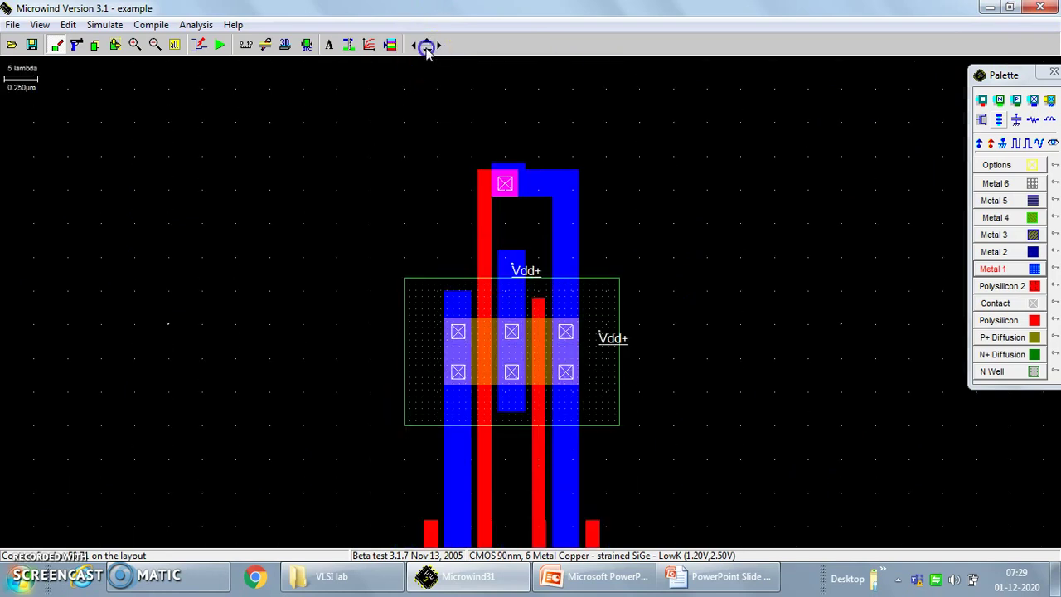
click(426, 49)
click(426, 49)
click(427, 49)
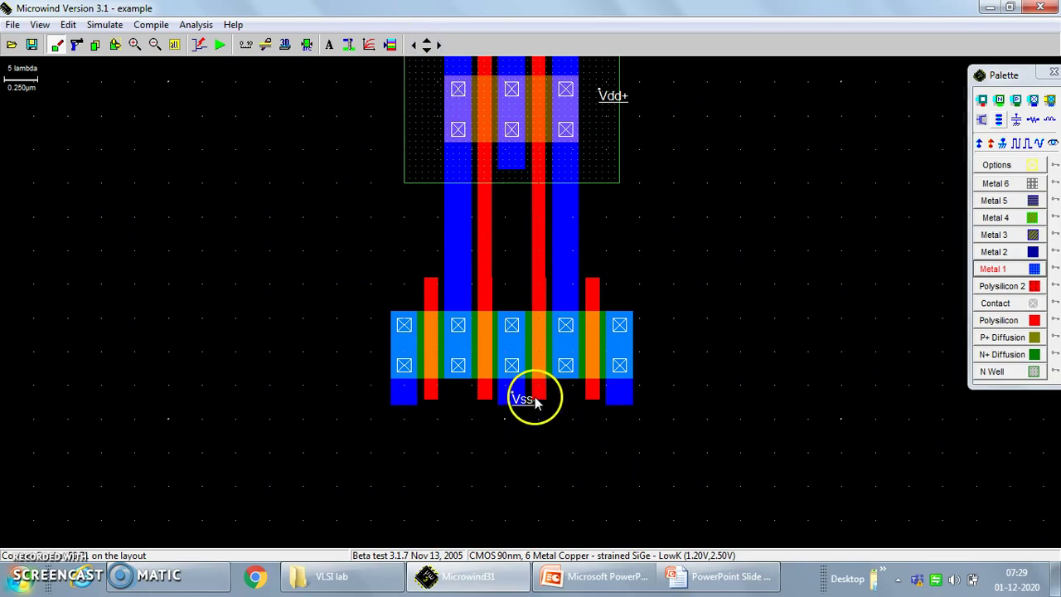
Try extending the right inner polysilicon gate about 2 x 9 lambda below the n-type device, and cut away the uneven stub
click(999, 320)
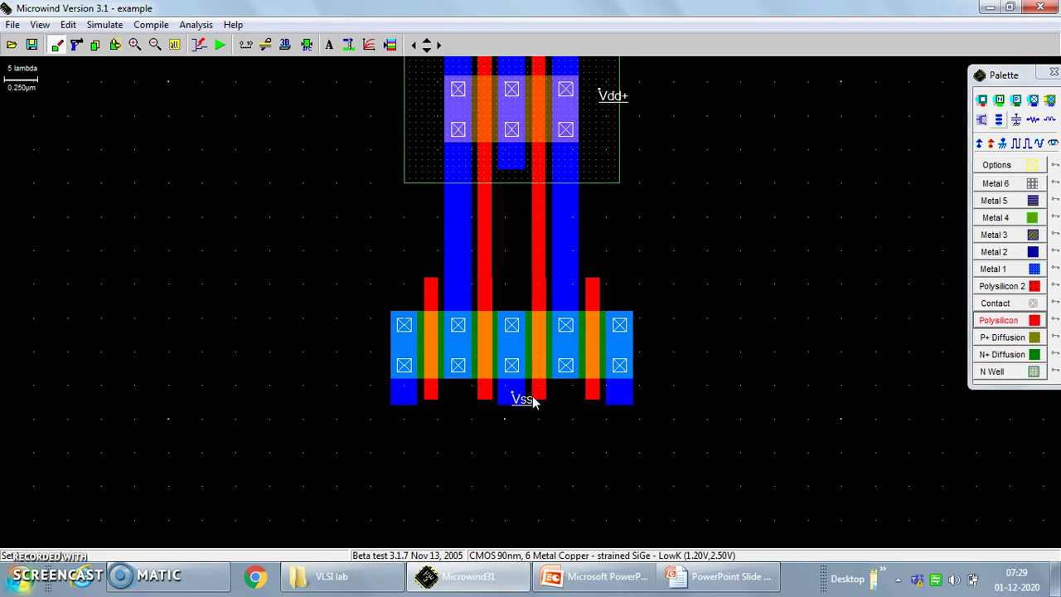
mouse_move(532, 405)
mouse_down()
mouse_move(531, 450)
mouse_move(548, 458)
mouse_up()
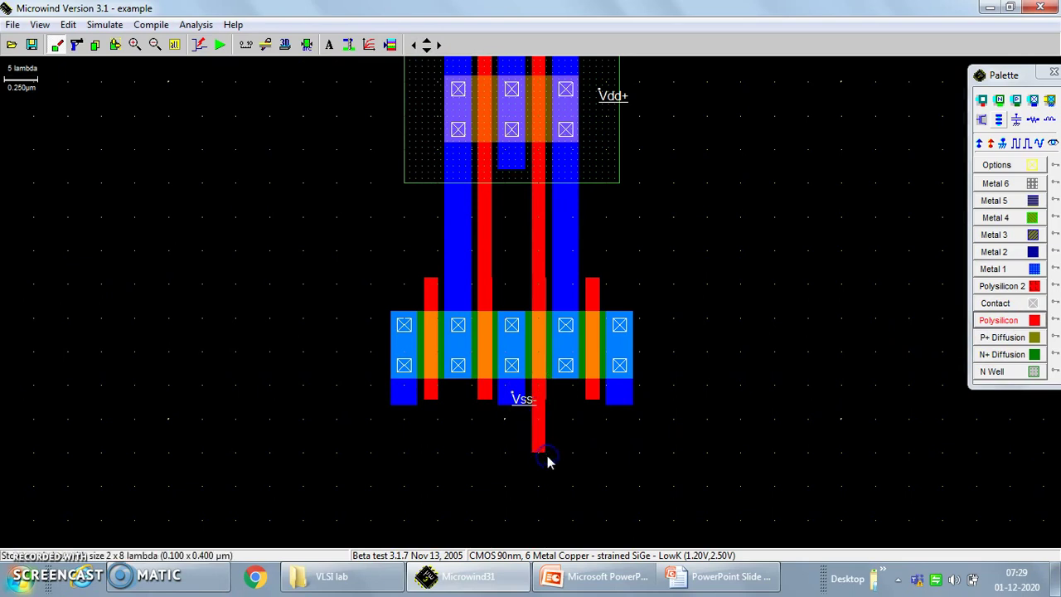
drag(533, 401, 547, 462)
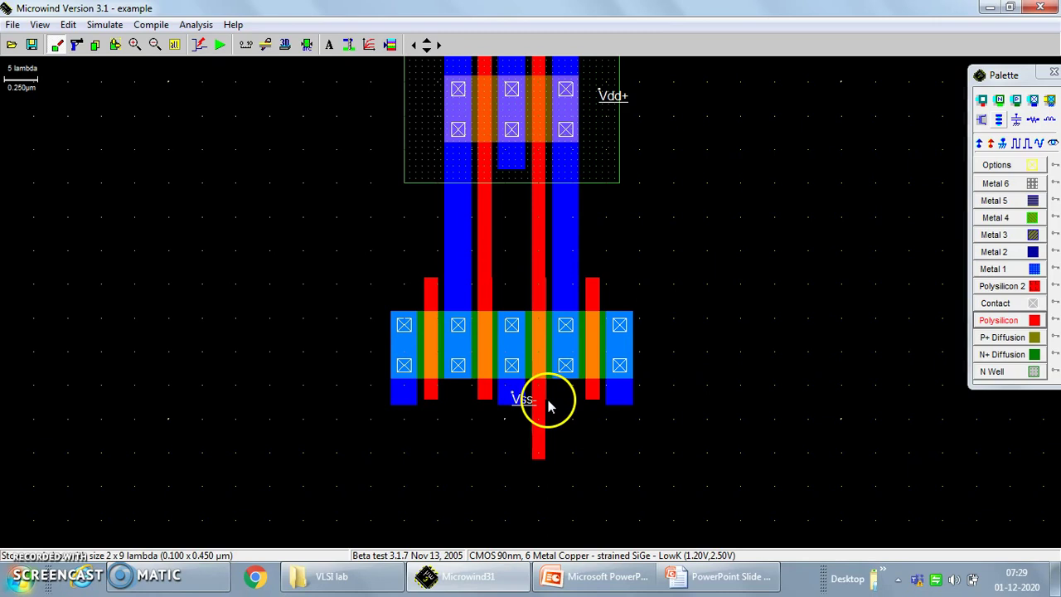
drag(546, 401, 545, 414)
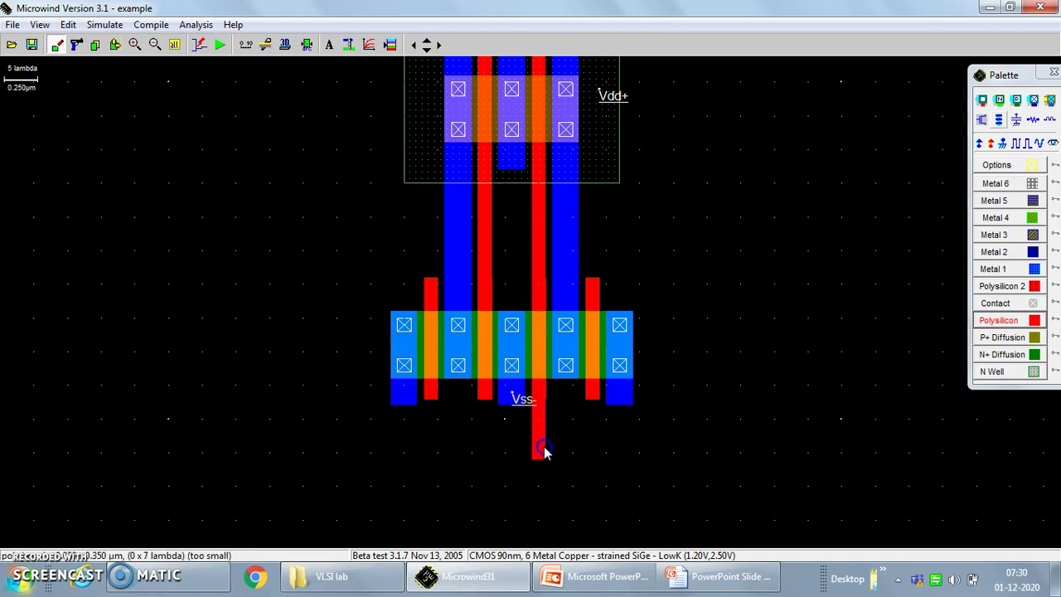
drag(547, 462, 548, 462)
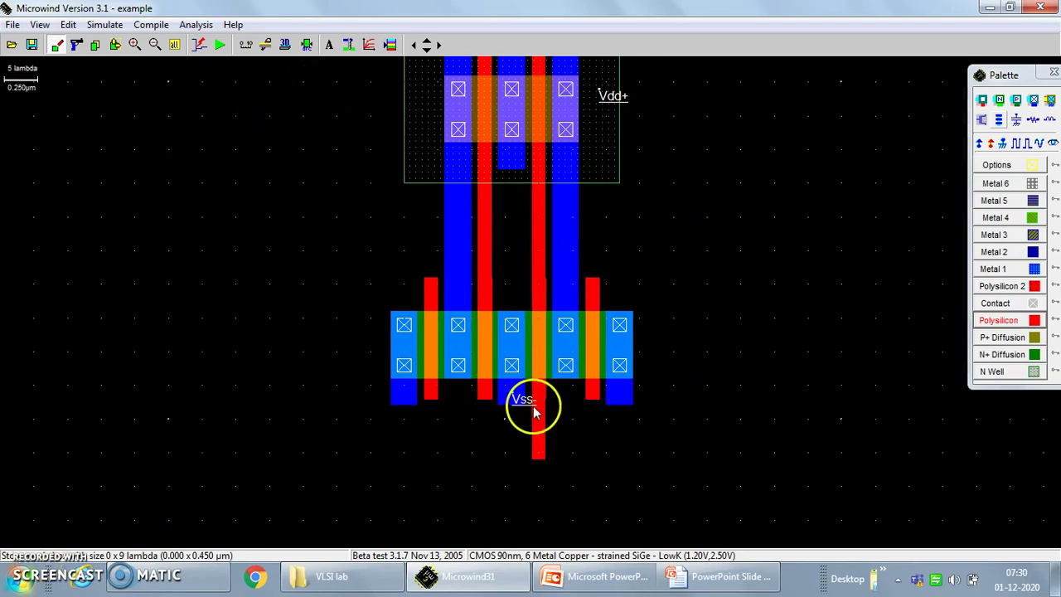
drag(535, 402, 546, 463)
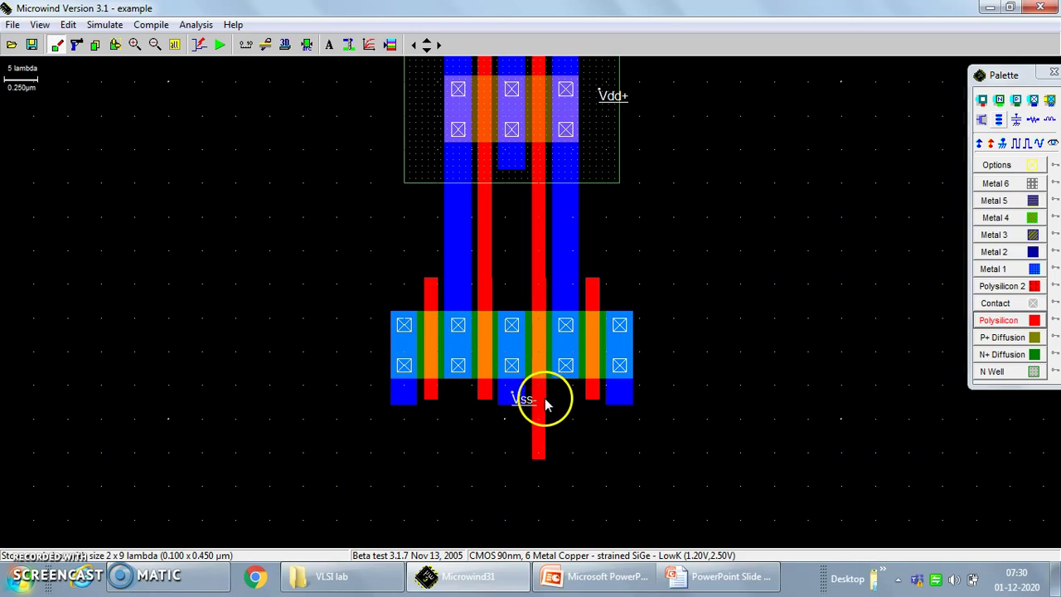
drag(546, 403, 535, 462)
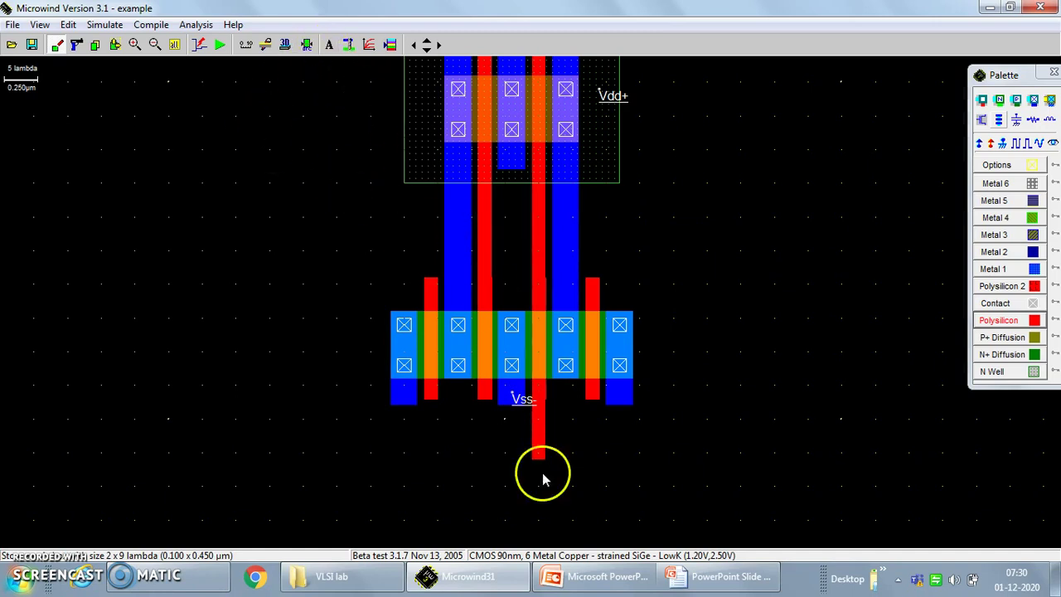
drag(543, 405, 543, 448)
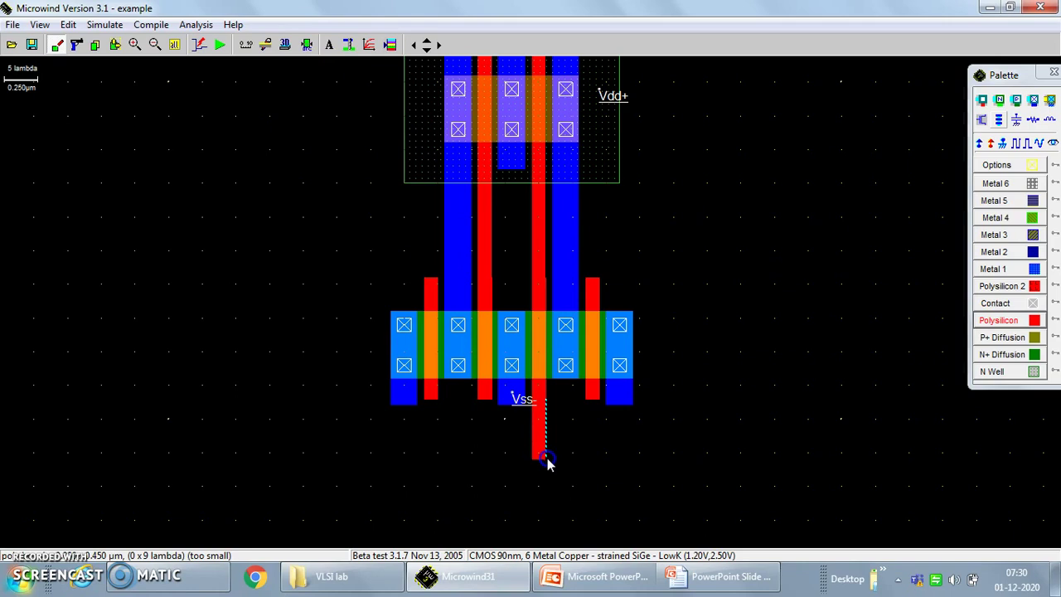
drag(548, 465, 548, 465)
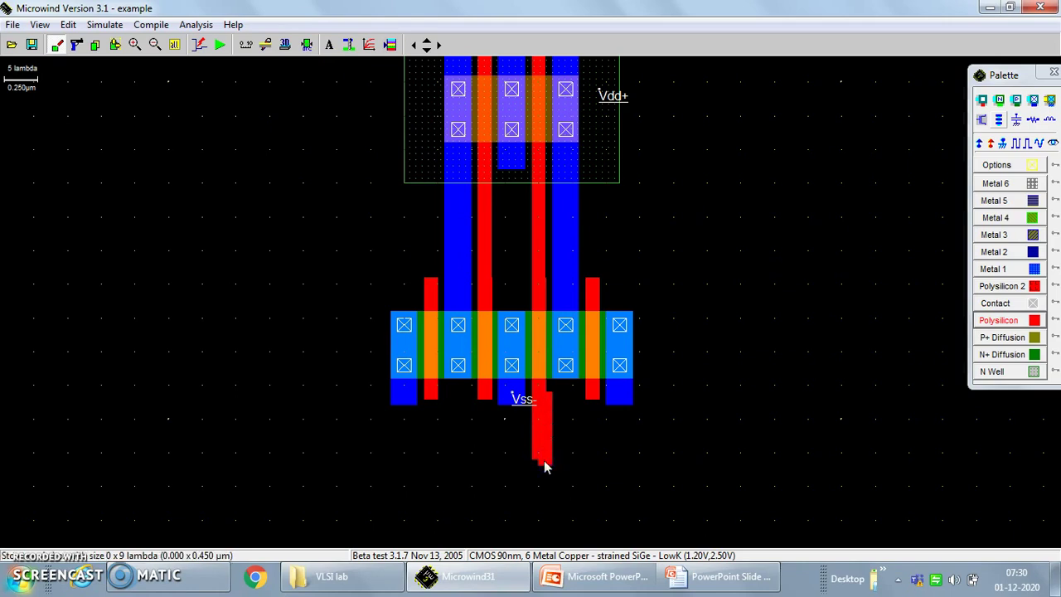
click(76, 45)
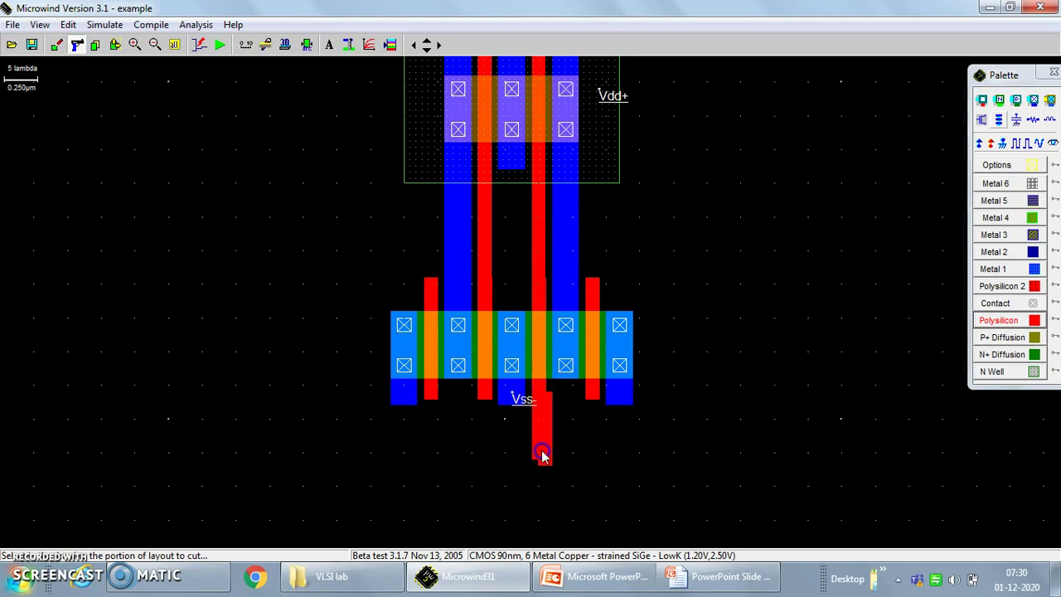
drag(534, 470, 534, 470)
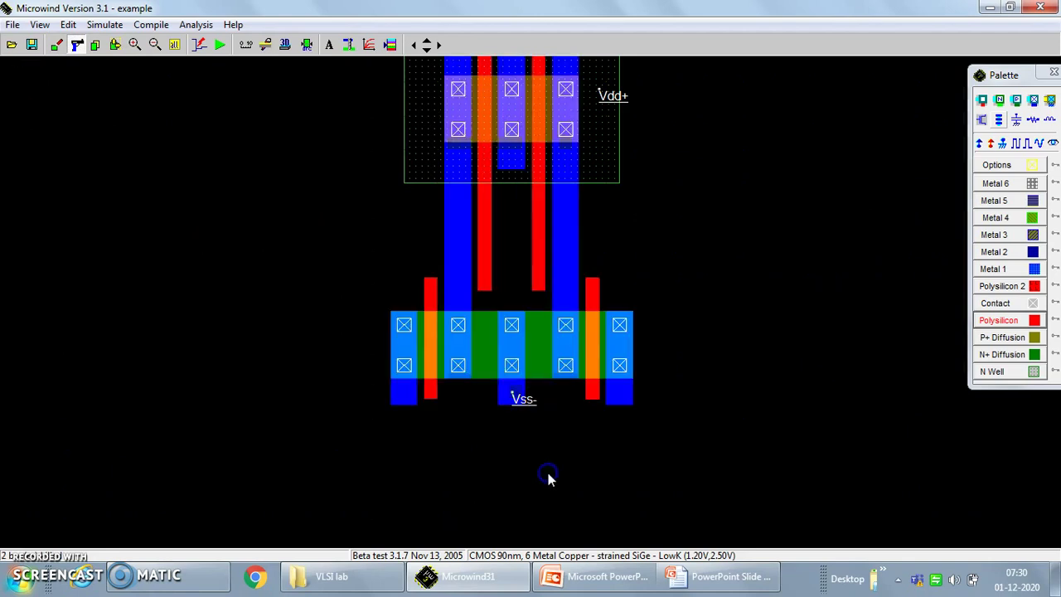
Extend the right inner polysilicon gate below the n-type device with a strip of about 2 x 12 lambda
click(998, 320)
drag(532, 393, 546, 480)
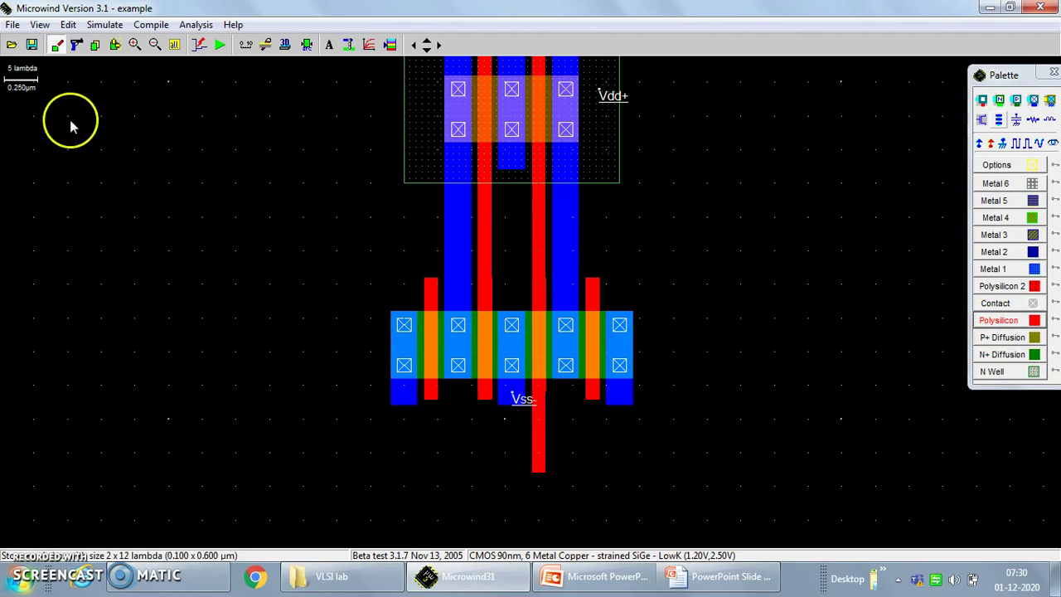
click(425, 41)
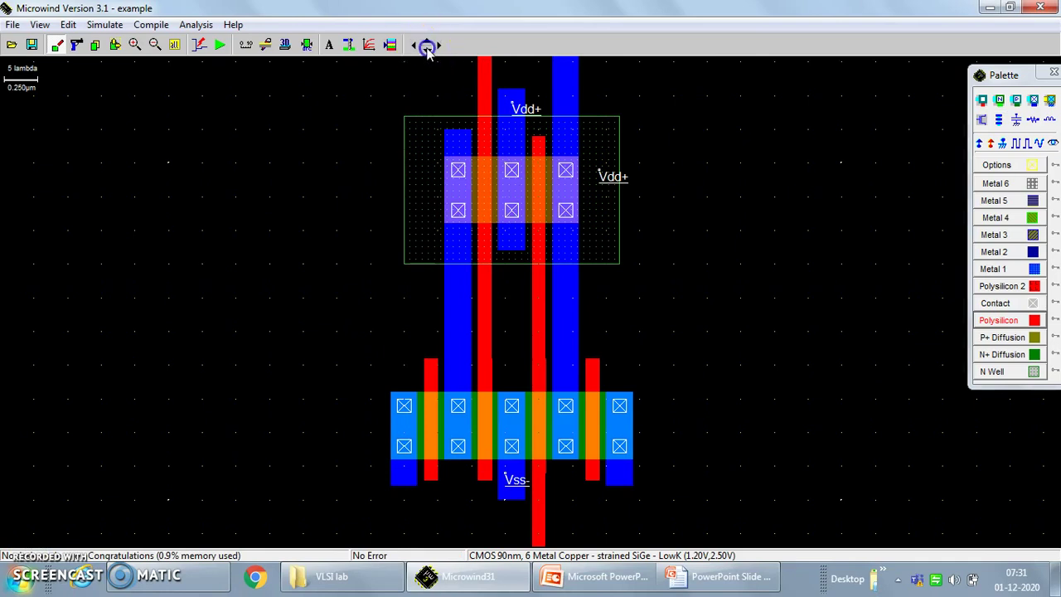
click(427, 48)
Extend the left inner Metal 1 strip below the n-type device by about 4 x 14 lambda and add a rightward foot about 9 x 5 lambda
click(994, 272)
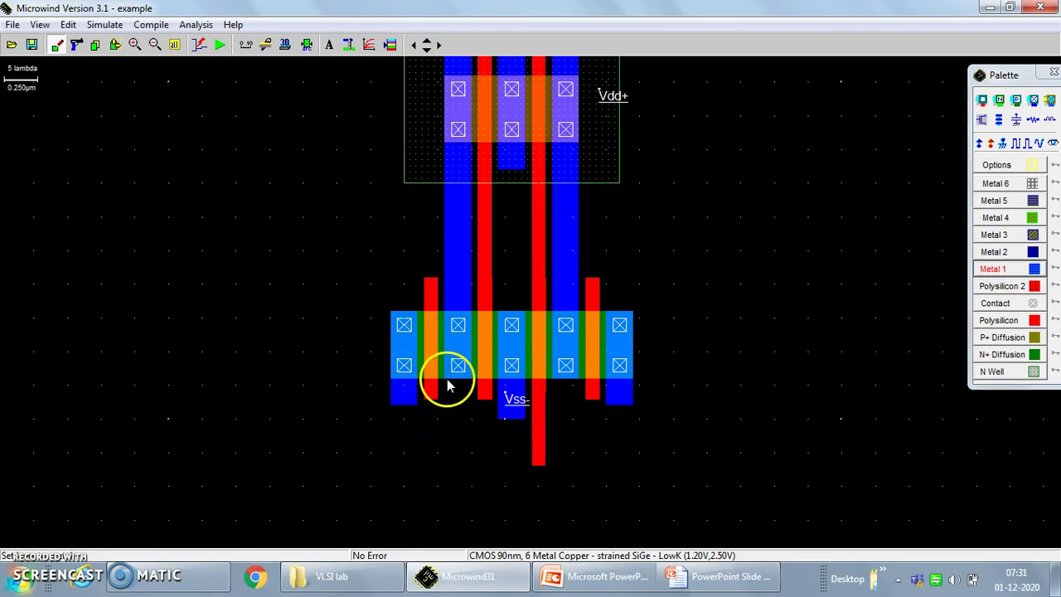
drag(446, 380, 473, 466)
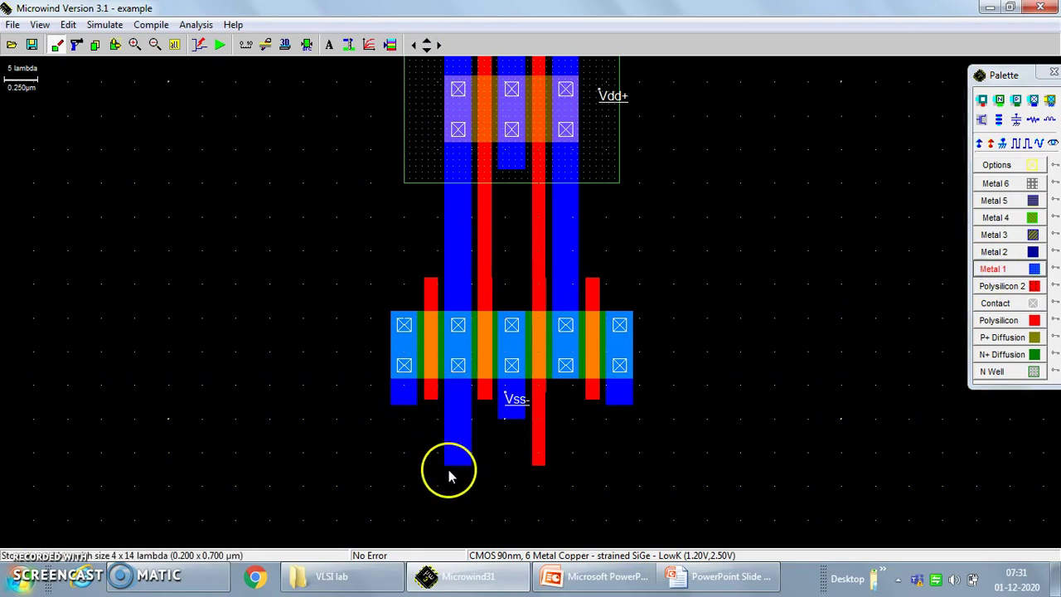
click(446, 454)
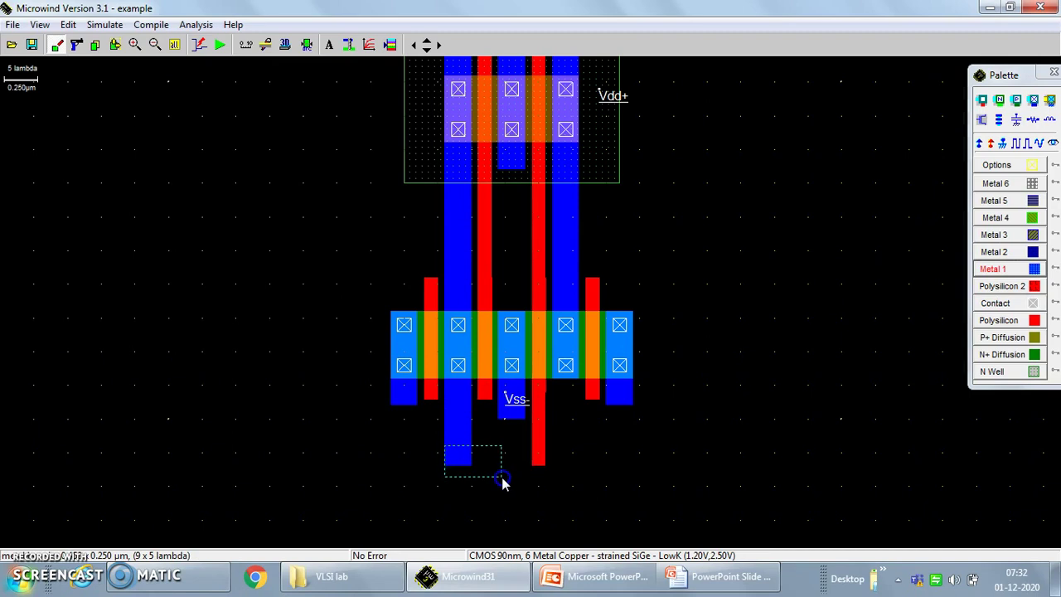
drag(502, 478, 503, 479)
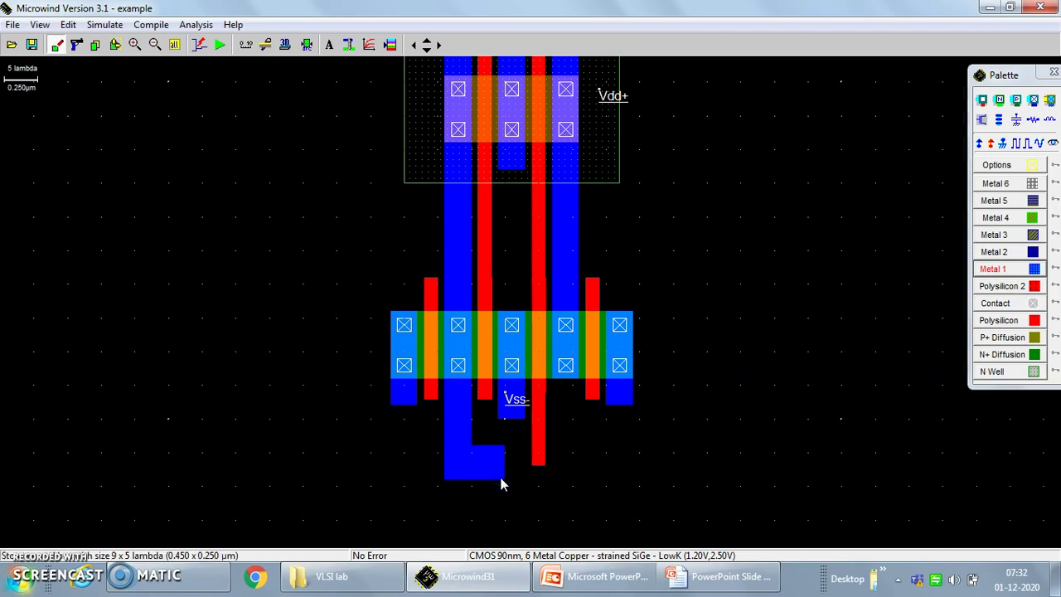
Cover the metal foot with a 5 x 5 lambda polysilicon patch and join it to the right inner gate with polysilicon about 6 x 3 lambda
click(990, 320)
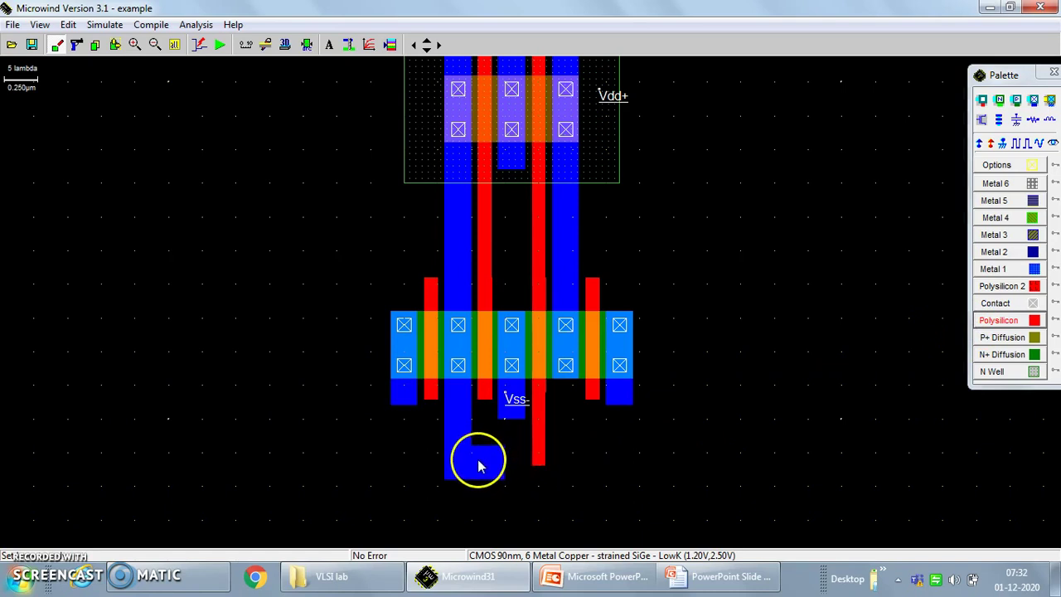
drag(471, 448, 507, 480)
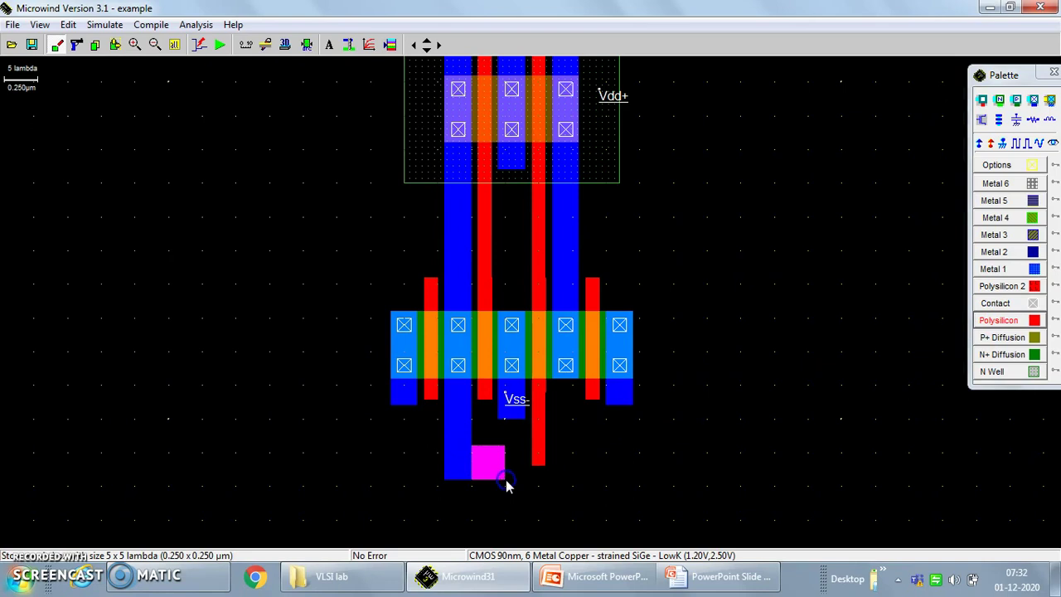
click(506, 470)
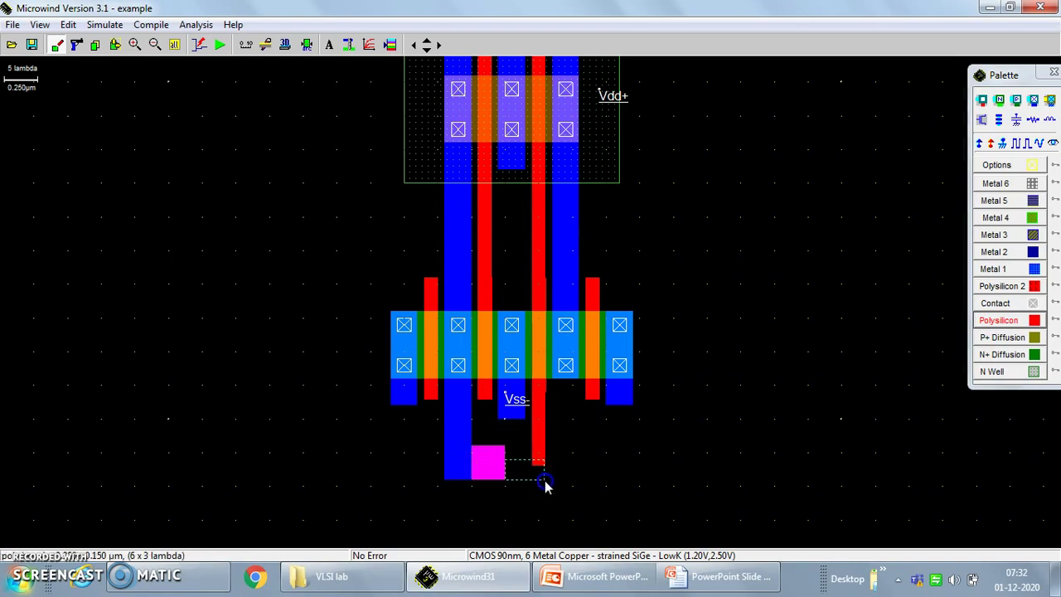
drag(544, 480, 545, 480)
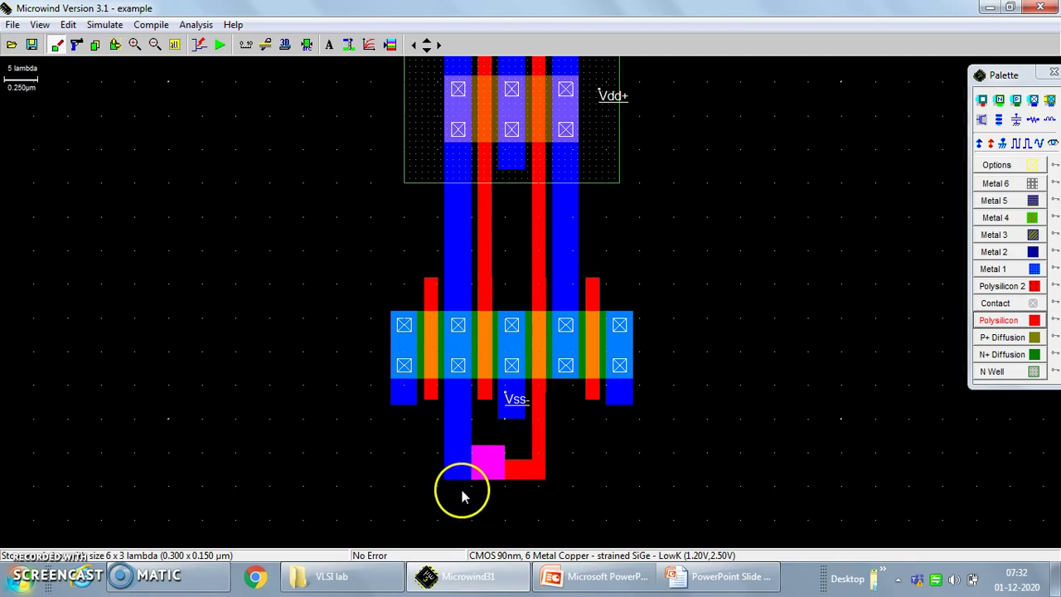
Place a polysilicon-to-Metal 1 contact on the overlap of the metal foot and the polysilicon patch
click(1028, 303)
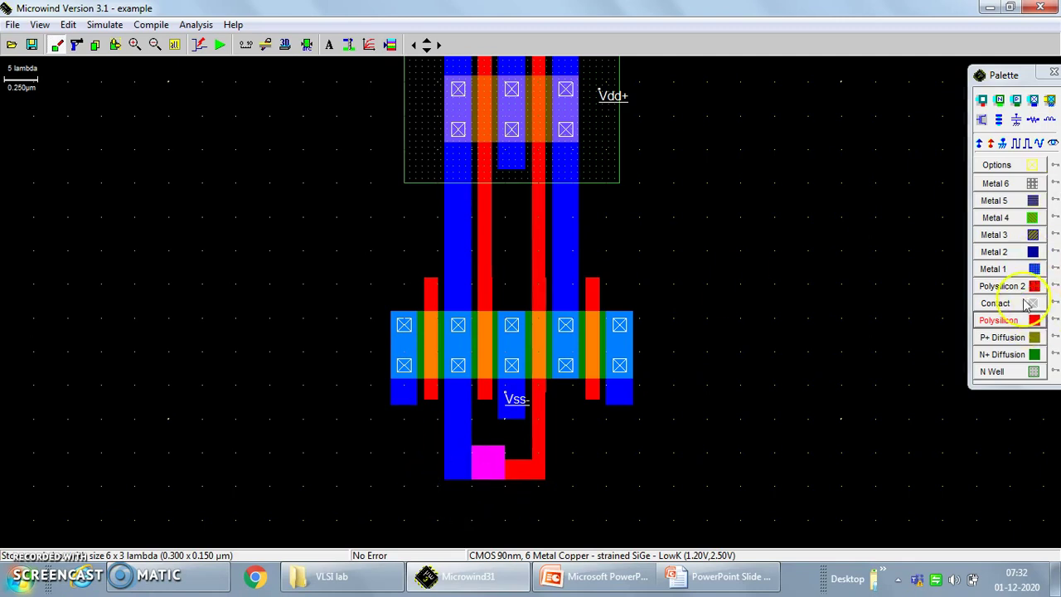
click(995, 269)
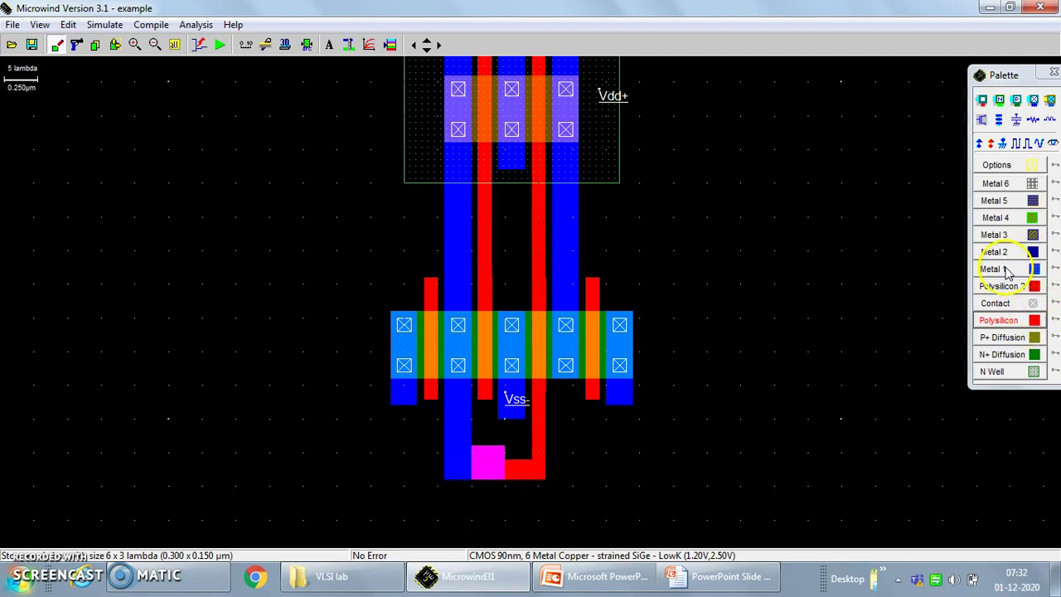
click(981, 101)
click(488, 467)
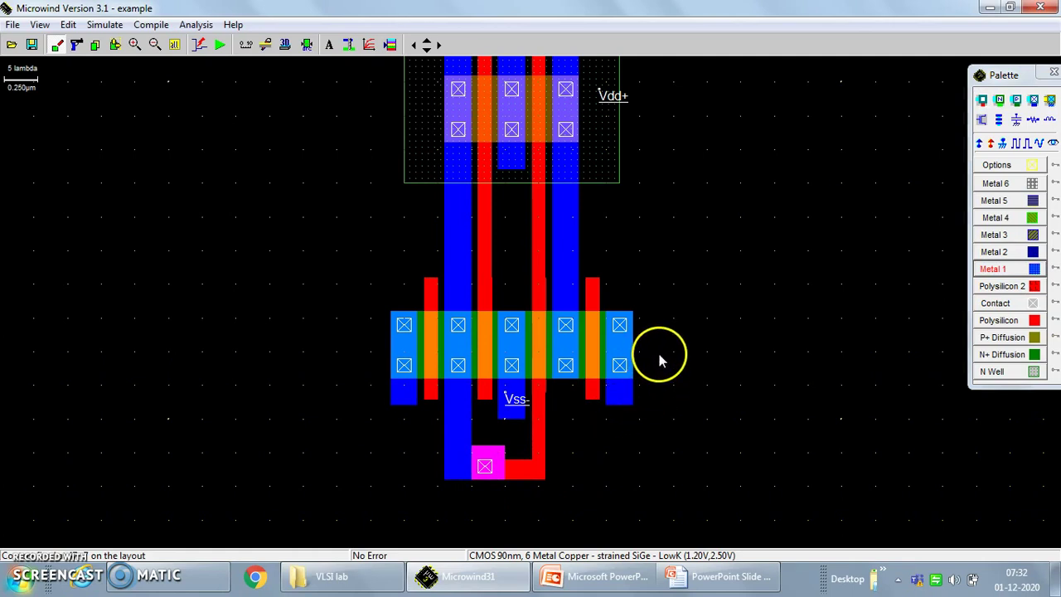
Extend both outer polysilicon gates of the n-type device downward by about 2 x 17 lambda and join their ends with a 26 x 2 lambda bar
click(596, 577)
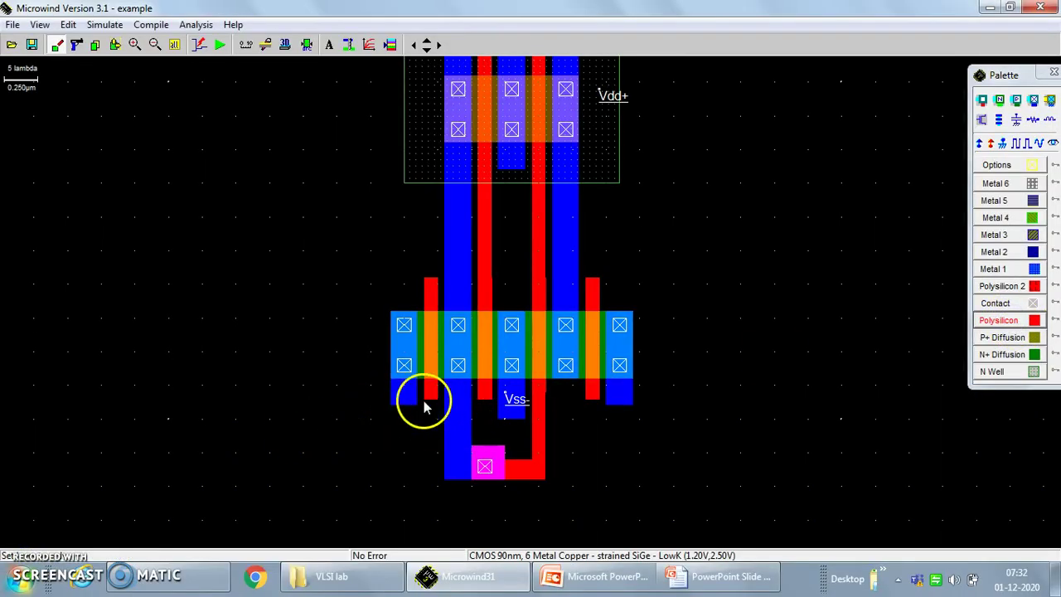
drag(422, 403, 437, 514)
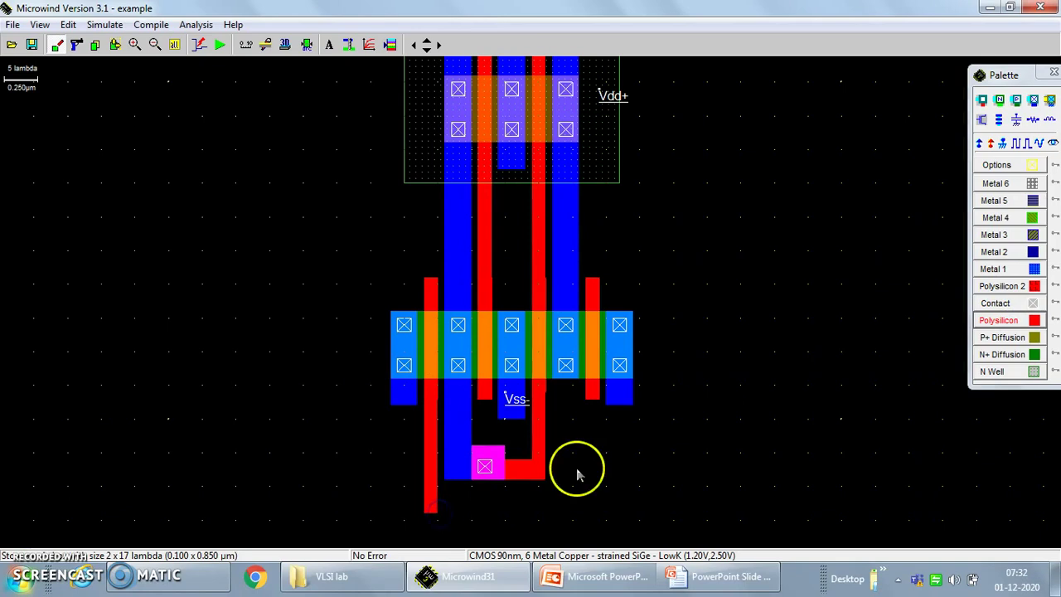
drag(587, 399, 600, 519)
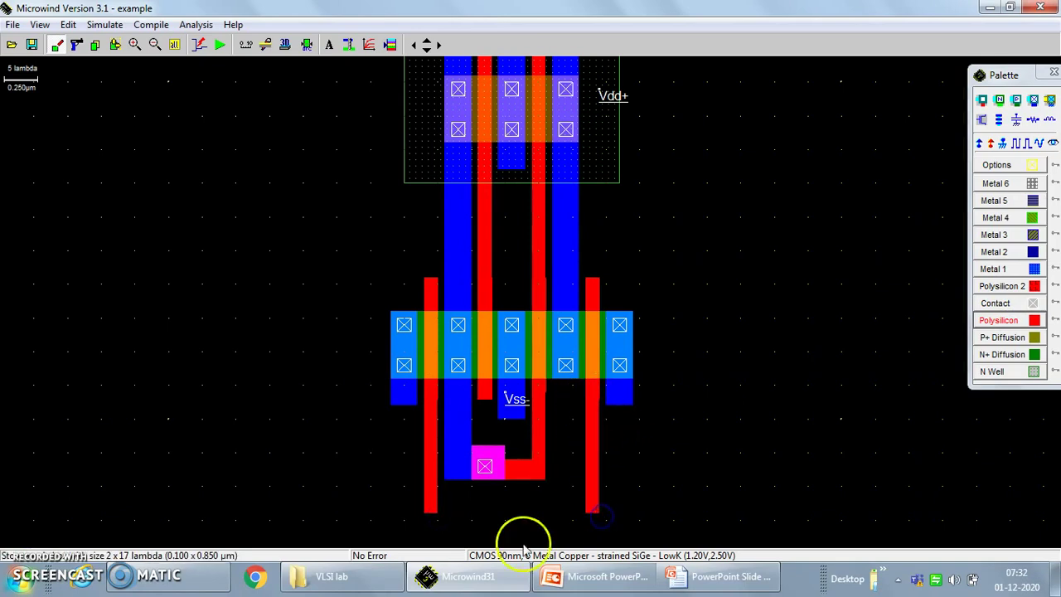
drag(448, 528, 600, 529)
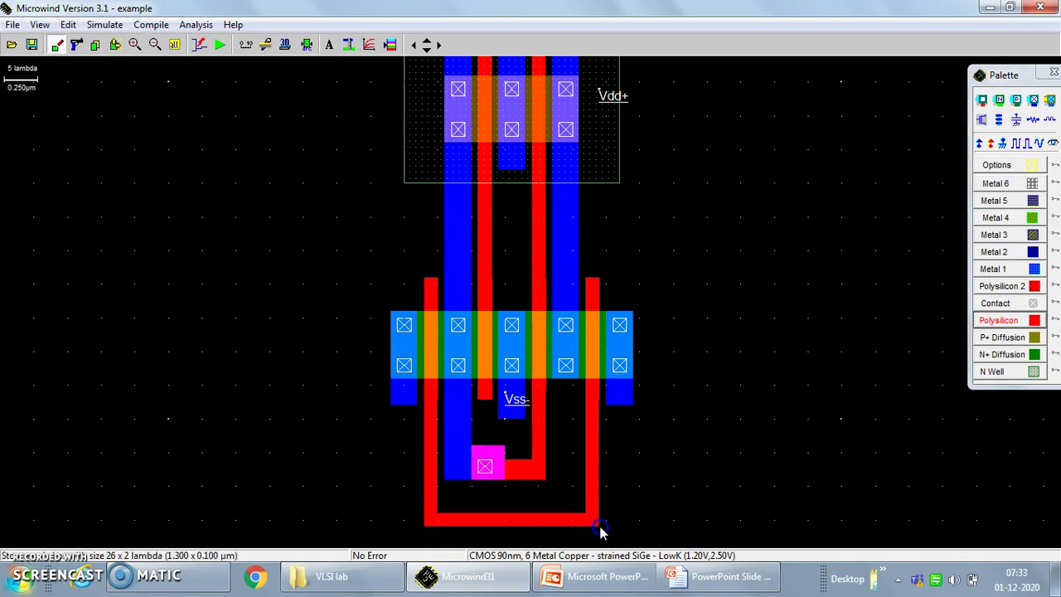
Check the word line on the PowerPoint slide and bring the whole cell layout back to the middle of the view
click(594, 491)
drag(635, 427, 634, 388)
click(230, 322)
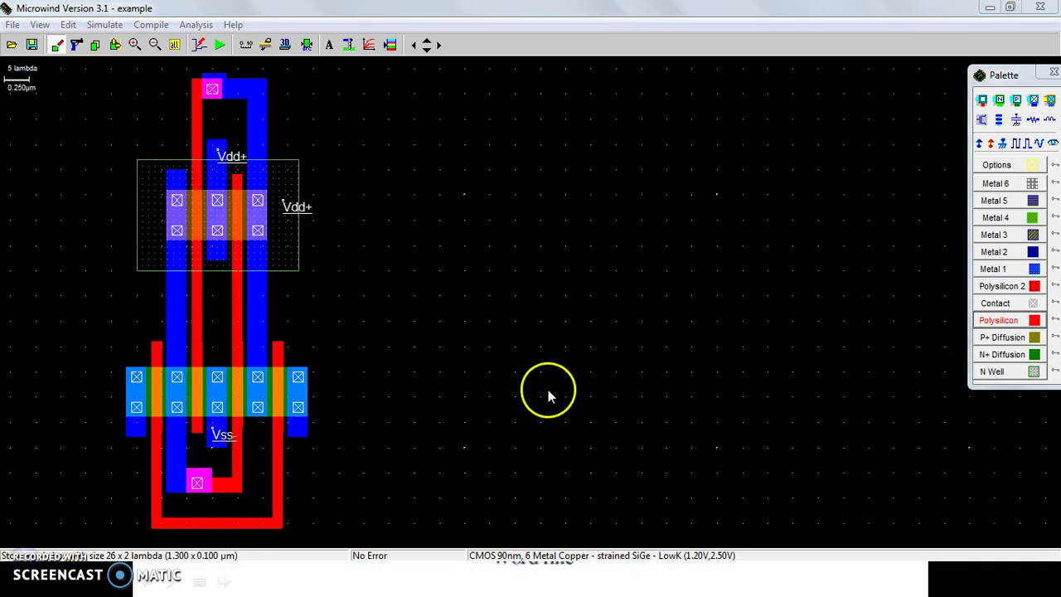
click(413, 45)
click(413, 44)
click(413, 45)
click(414, 45)
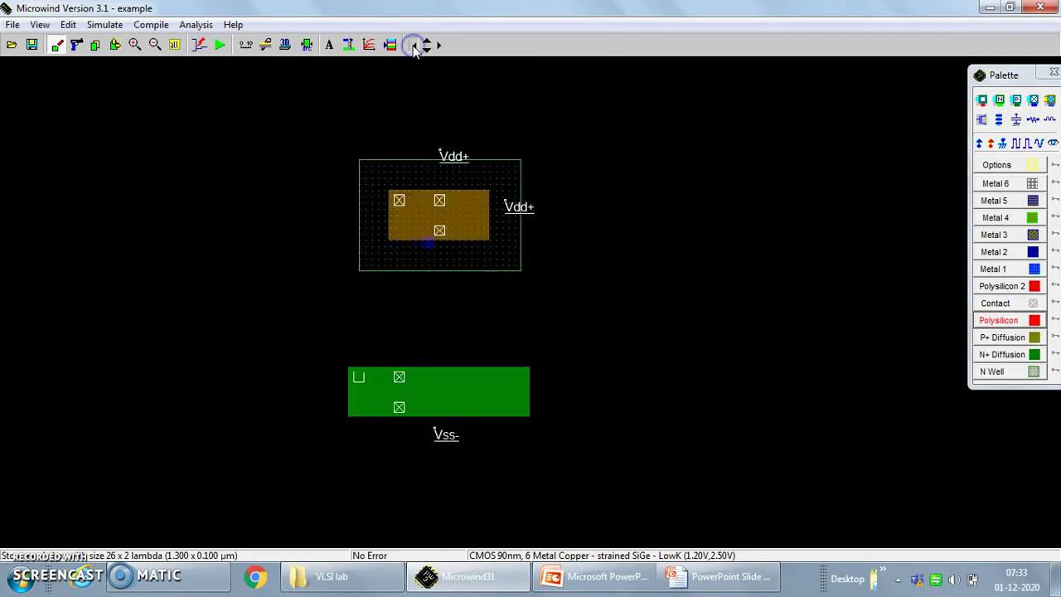
Add a label Q, visible in simulation, on the right Metal 1 drain line between the two devices
click(414, 44)
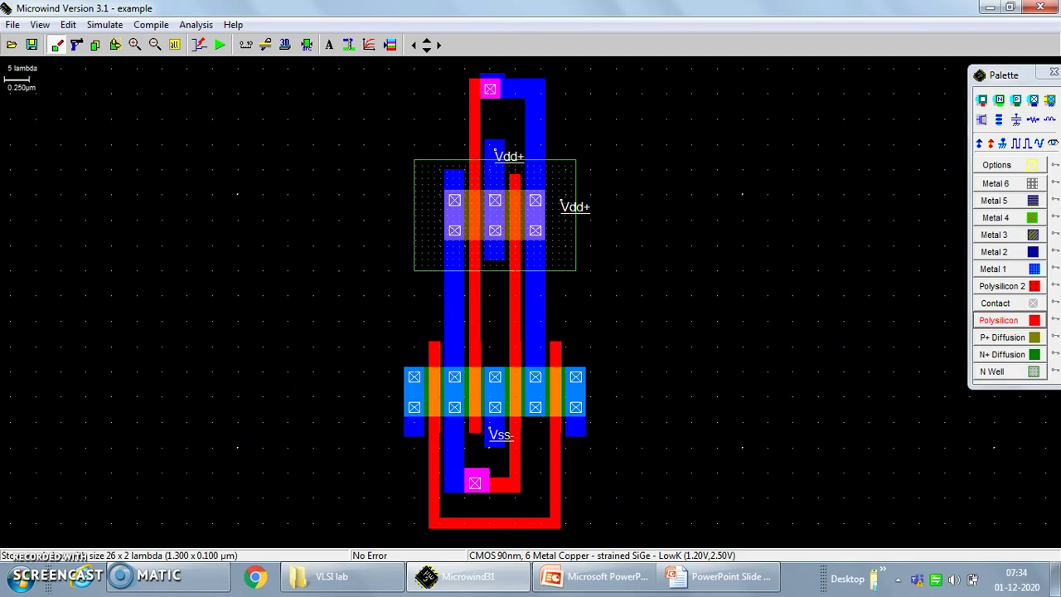
click(1053, 144)
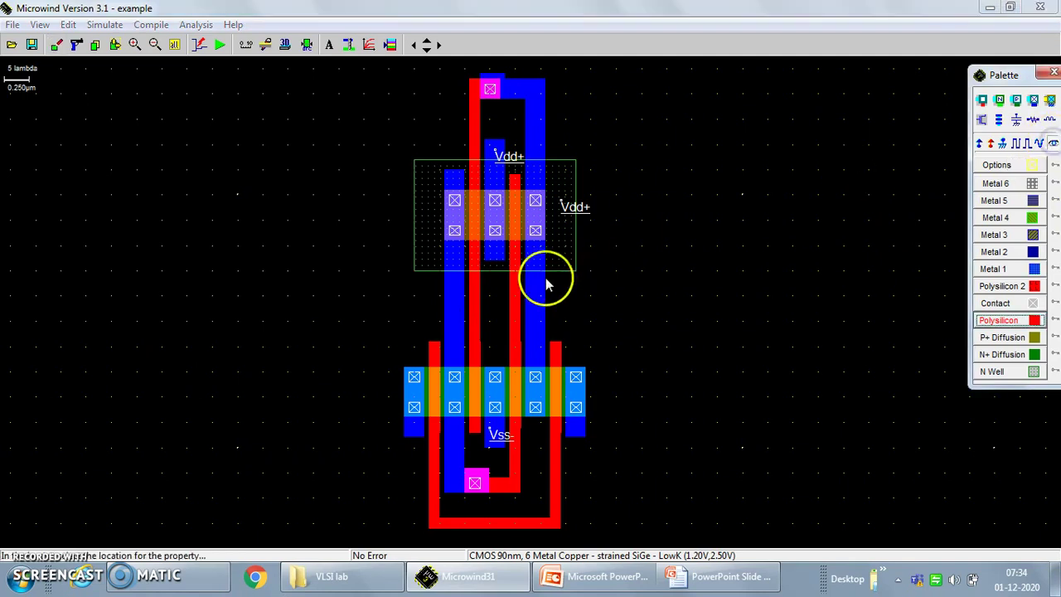
click(536, 324)
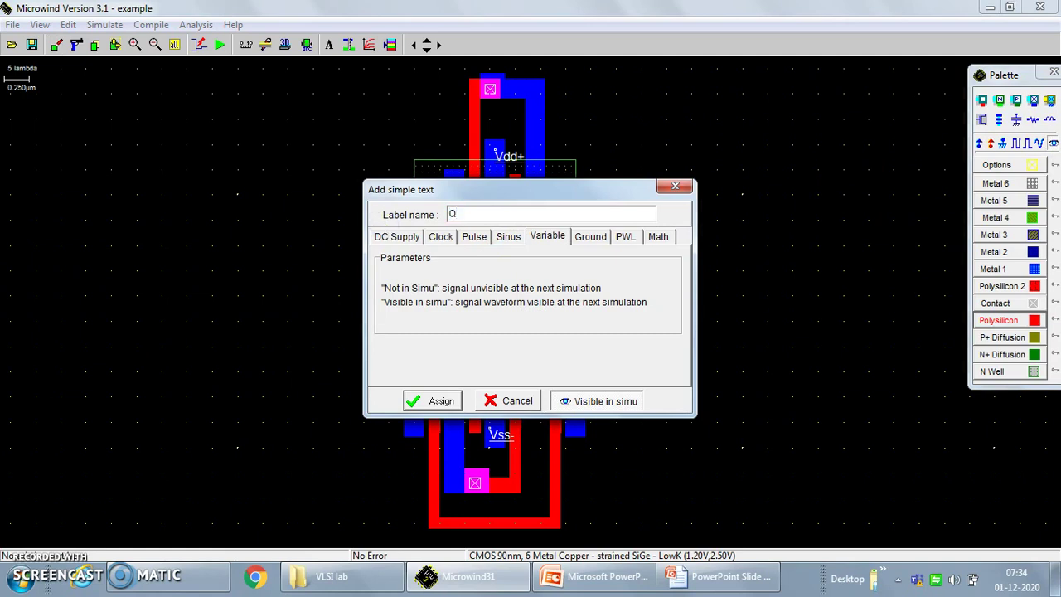
text(Q)
key(Return)
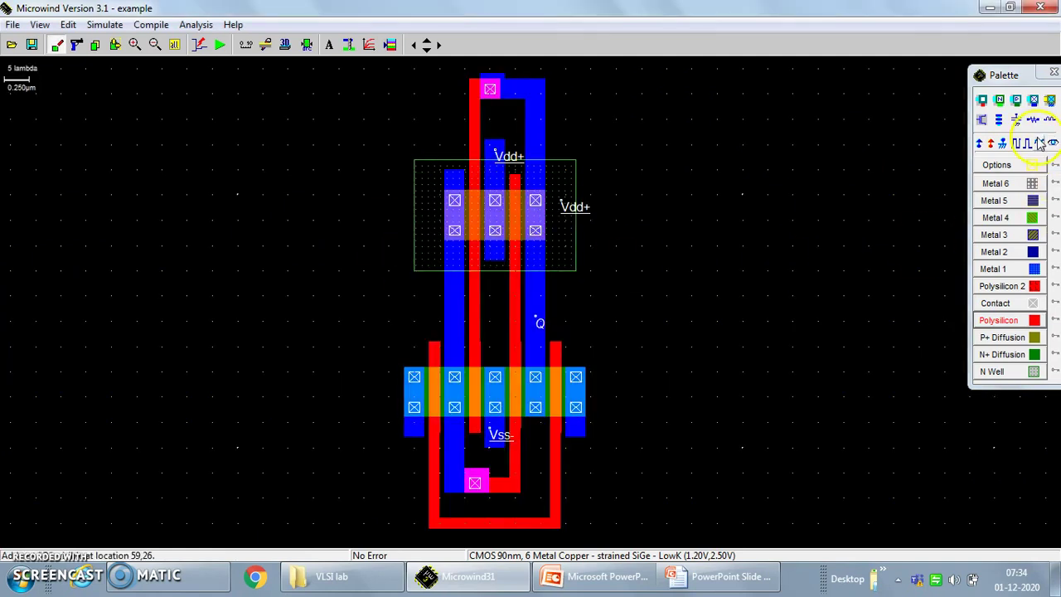
Add a label Q bar, visible in simulation, on the left Metal 1 drain line between the two devices
click(1053, 144)
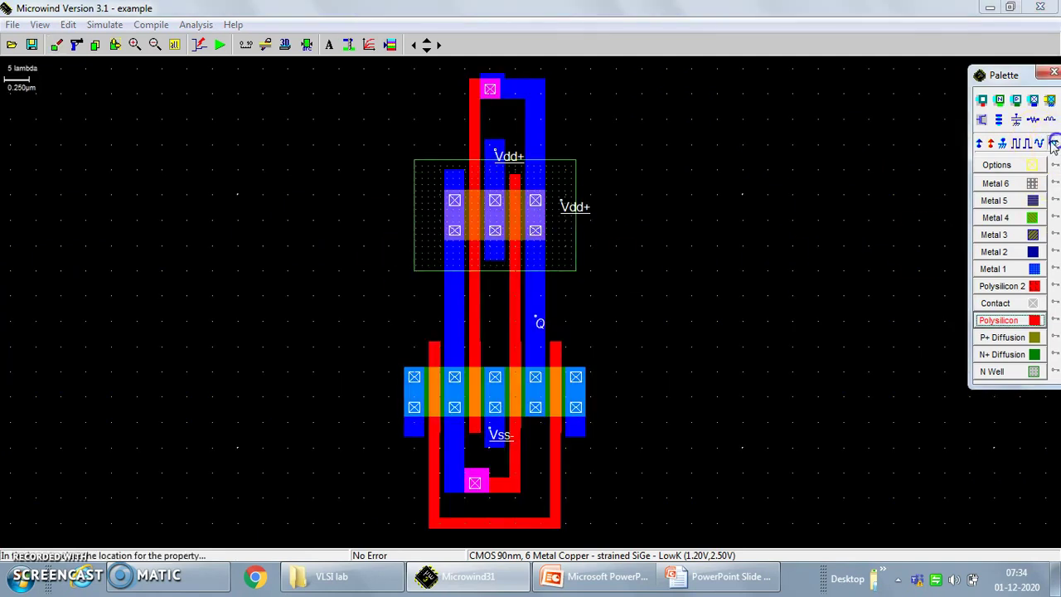
click(454, 321)
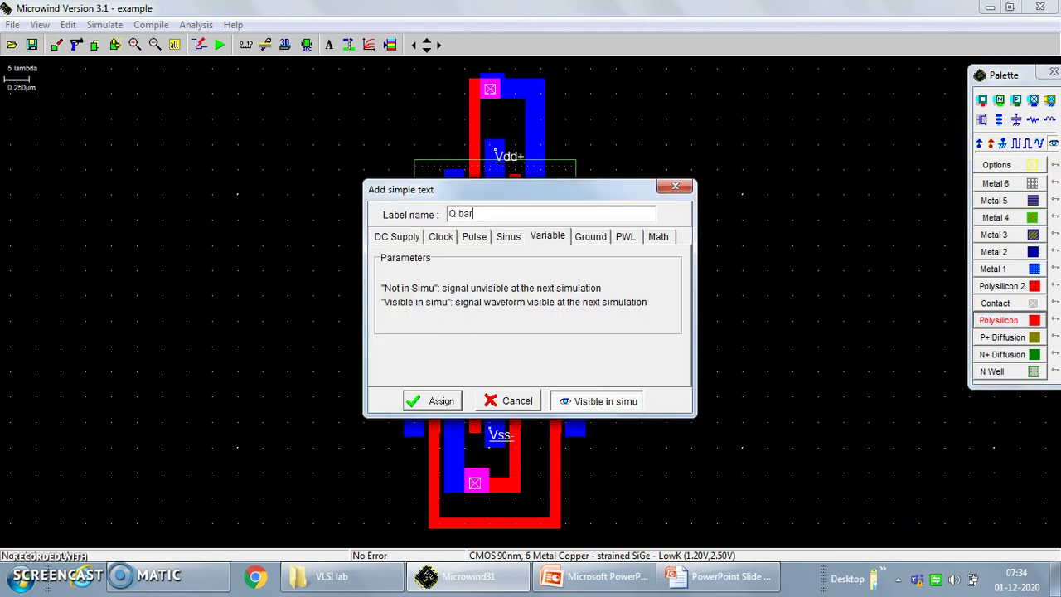
text(Q bar)
click(437, 400)
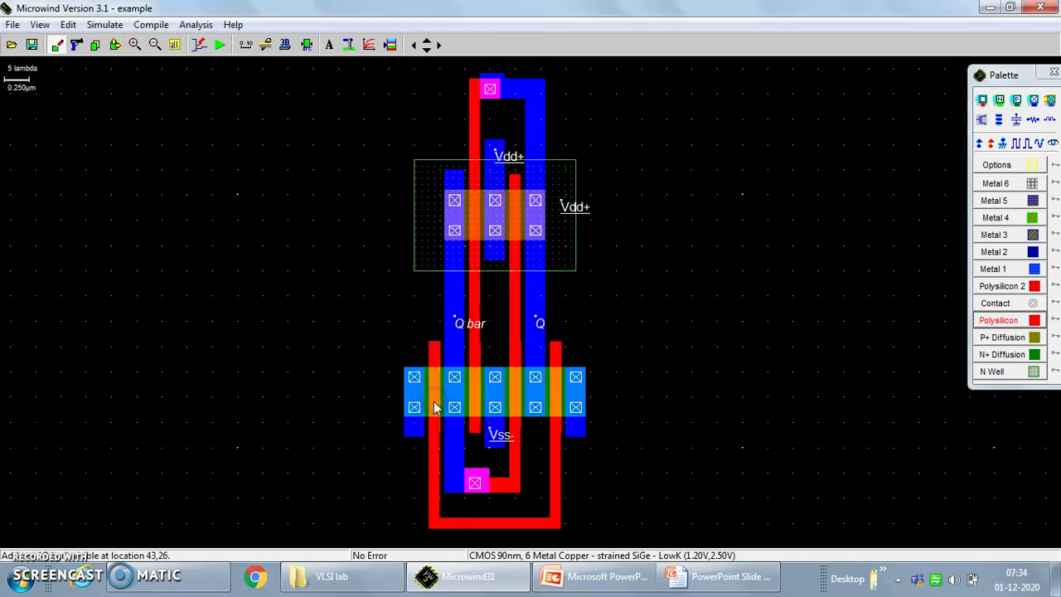
click(423, 398)
click(755, 270)
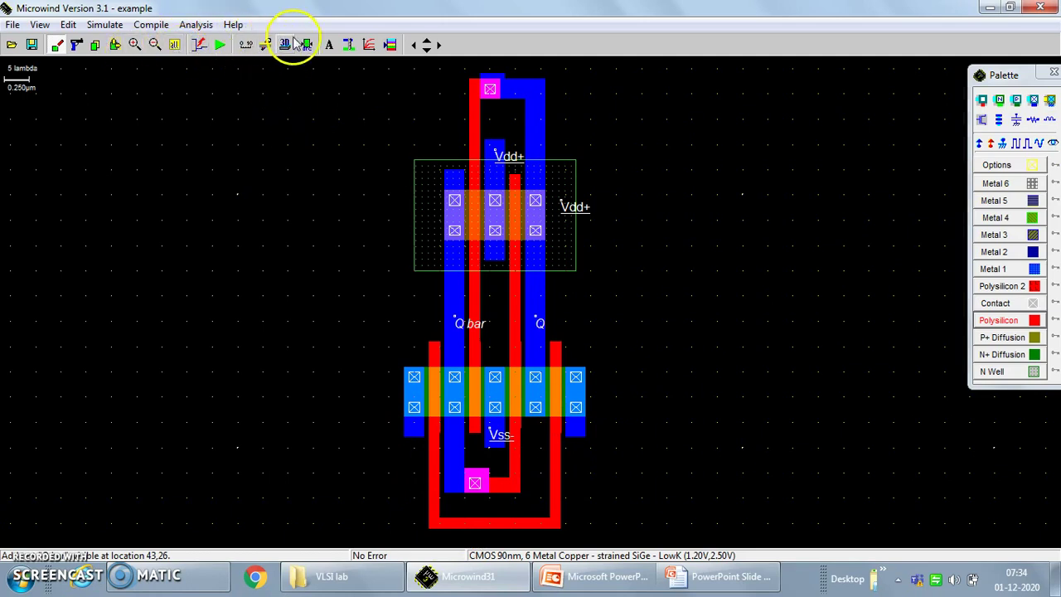
Add the text label Word Line on the polysilicon bar joining the outer n-type gates
click(330, 45)
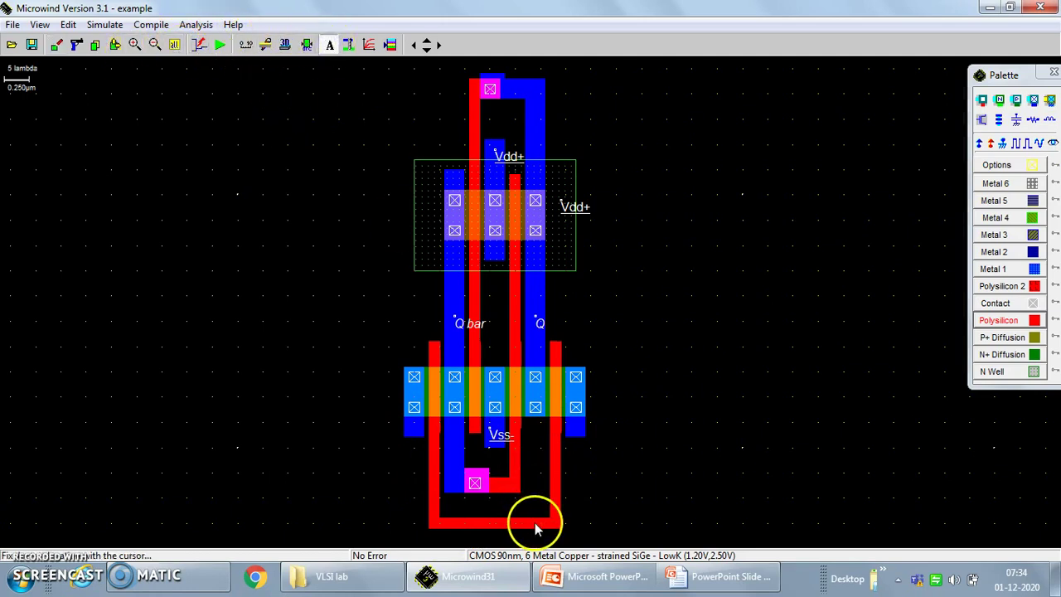
click(538, 518)
double_click(452, 213)
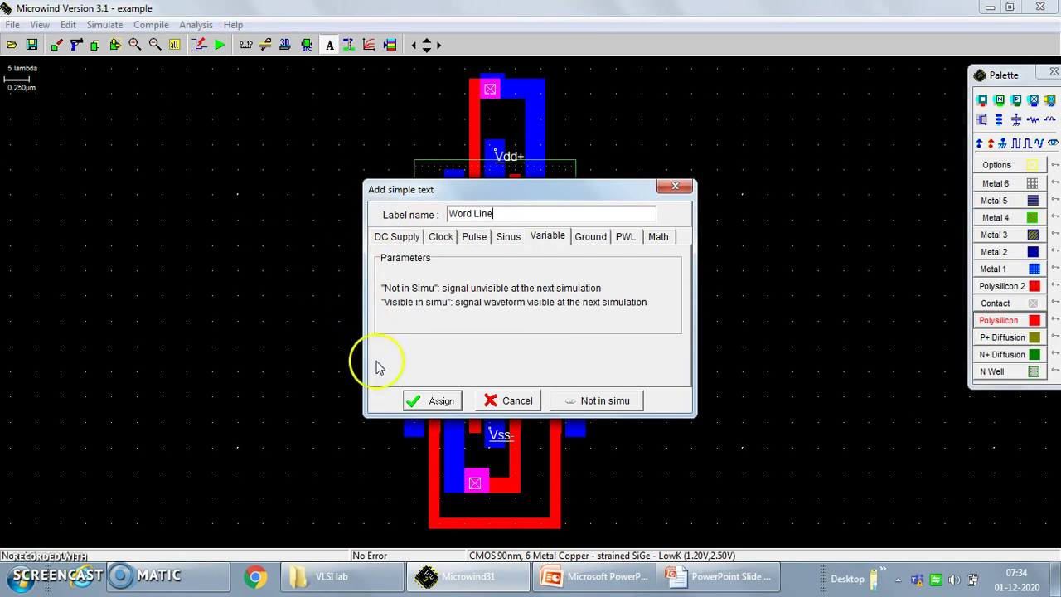
click(437, 401)
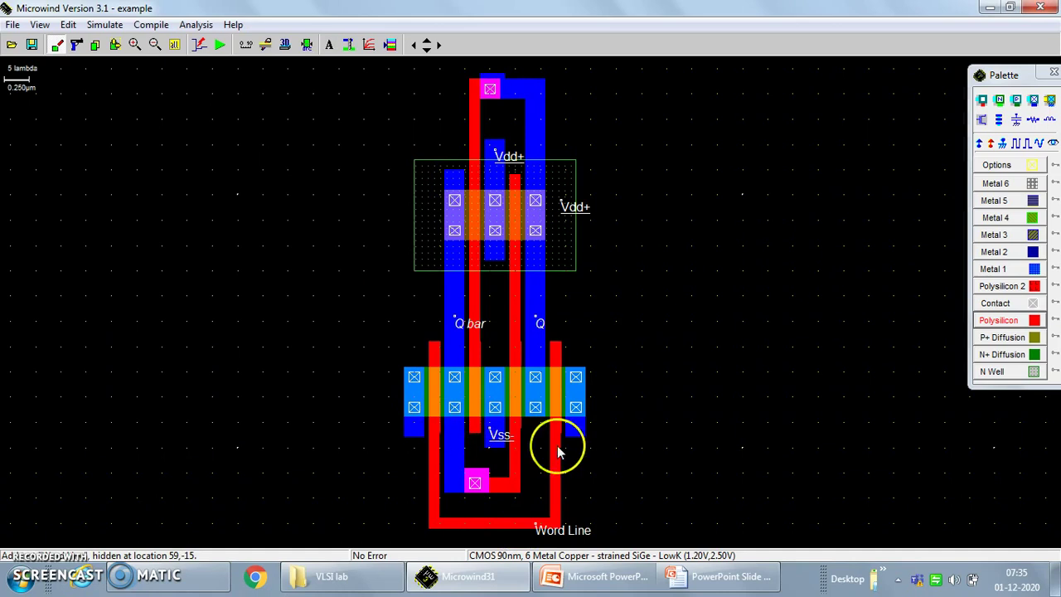
Check the PowerPoint slide and add the text label Dbar on the far-left metal strip of the n-type device
click(600, 581)
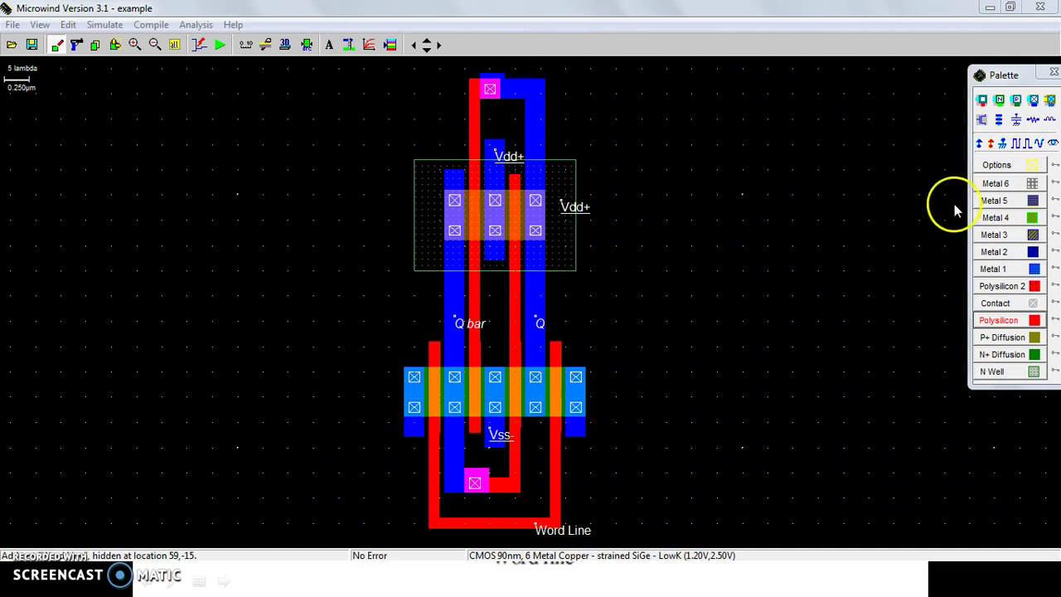
click(330, 48)
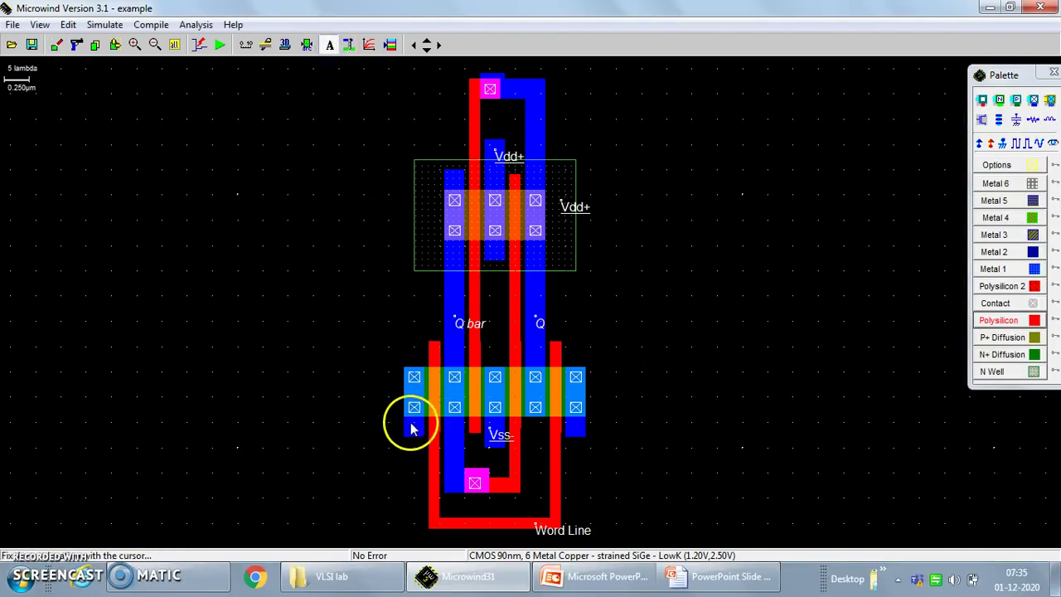
click(412, 429)
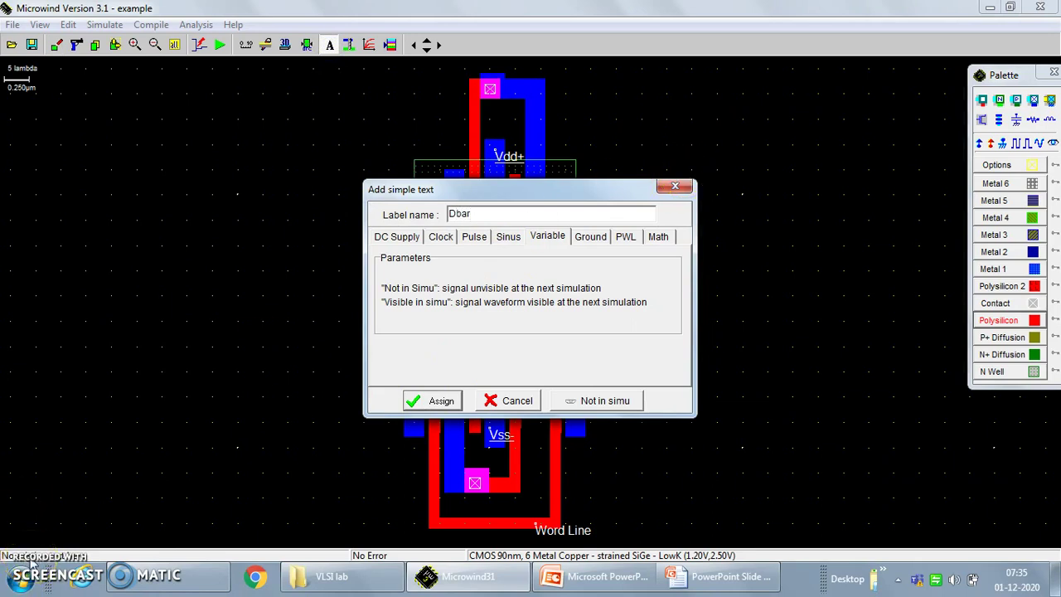
click(435, 402)
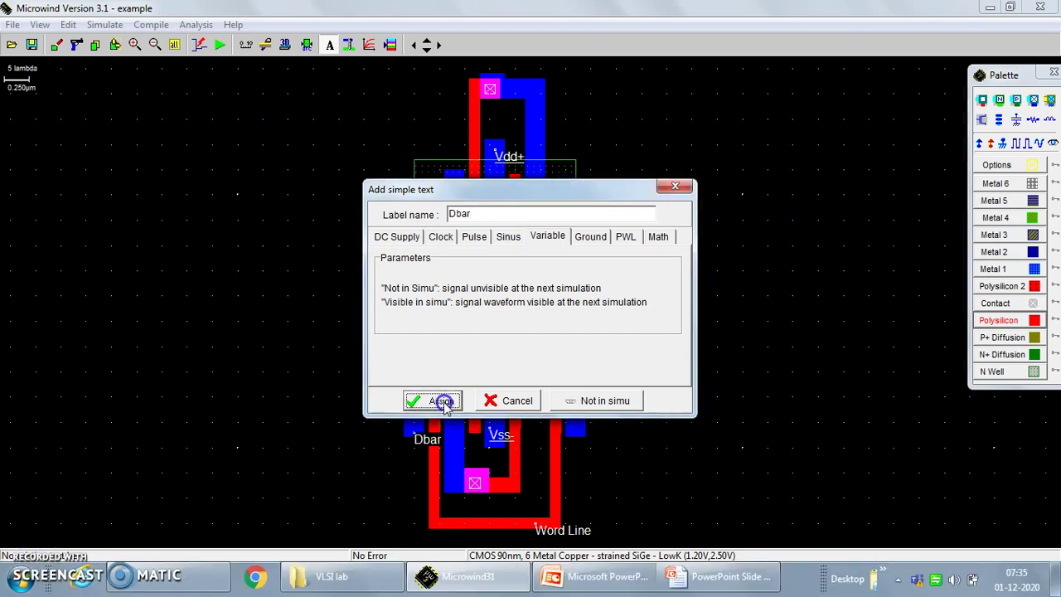
Add the text label D on the far-right metal strip of the n-type device
click(329, 48)
click(576, 426)
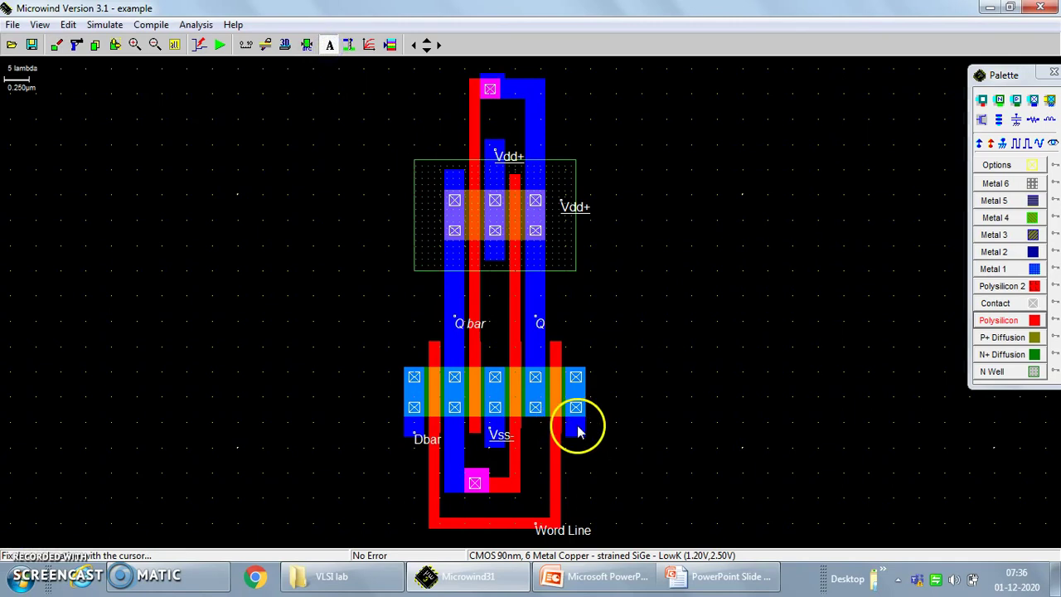
drag(472, 213, 356, 236)
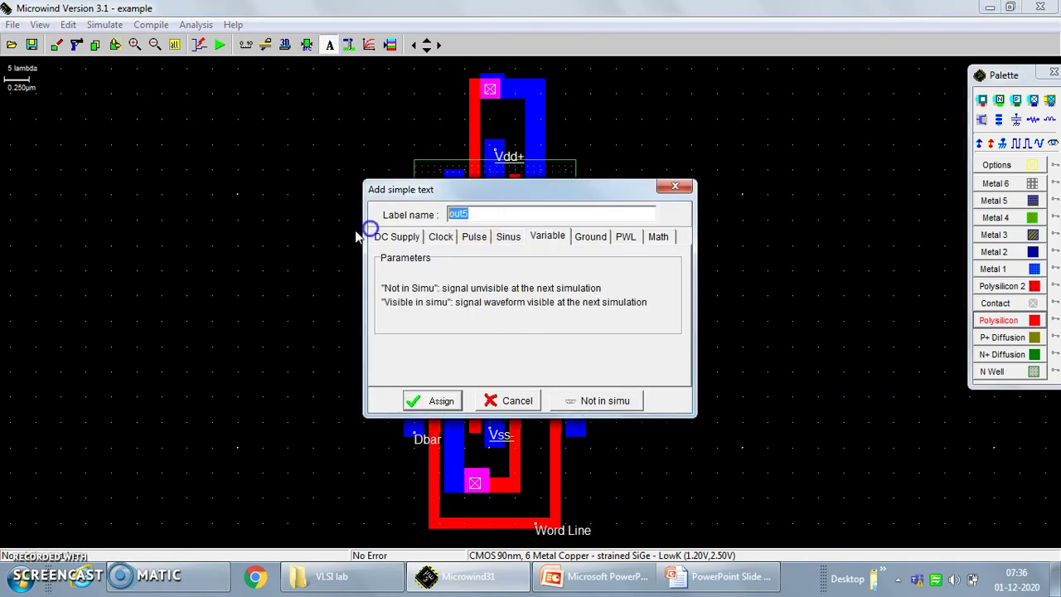
key(Return)
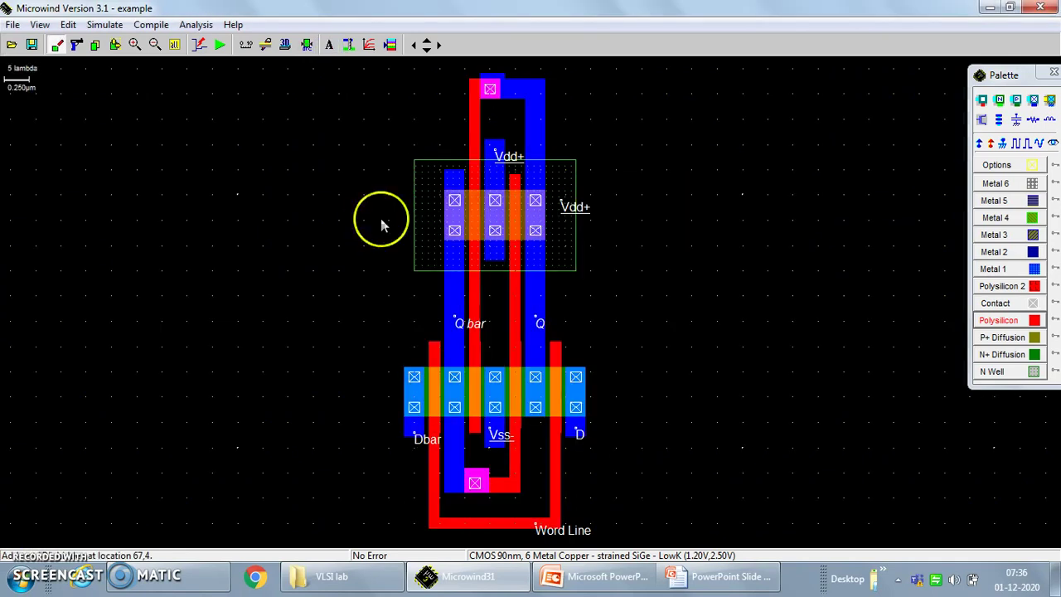
click(587, 434)
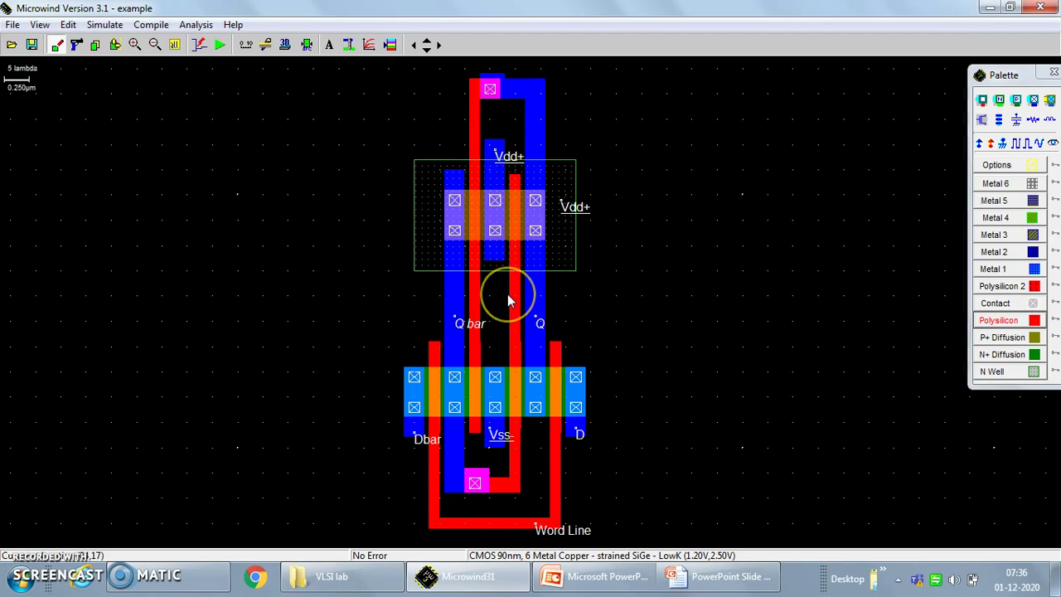
Attach a Vdd supply to the metal strip labelled D
click(155, 45)
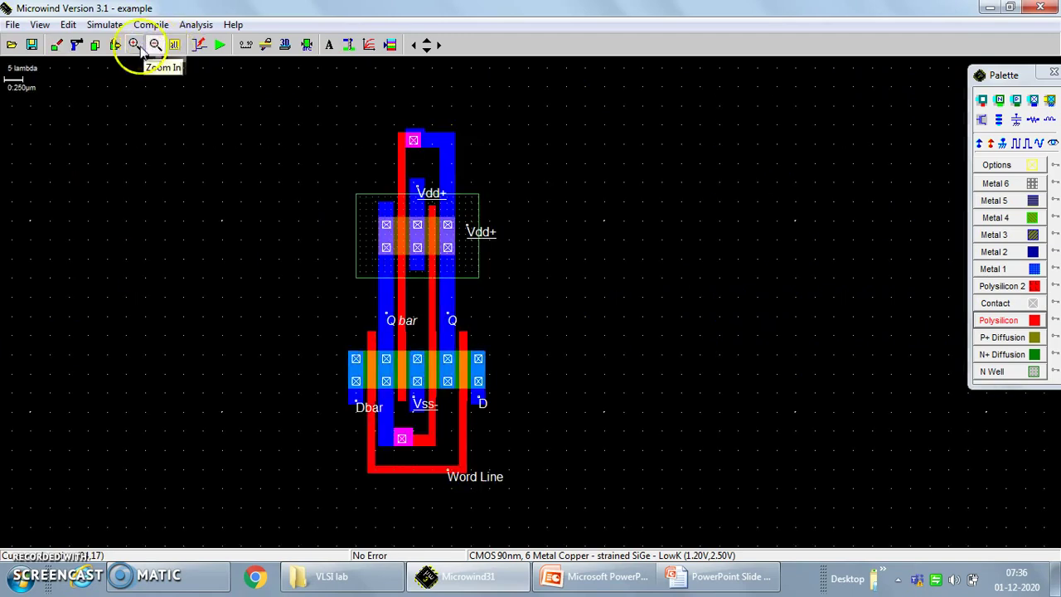
click(135, 49)
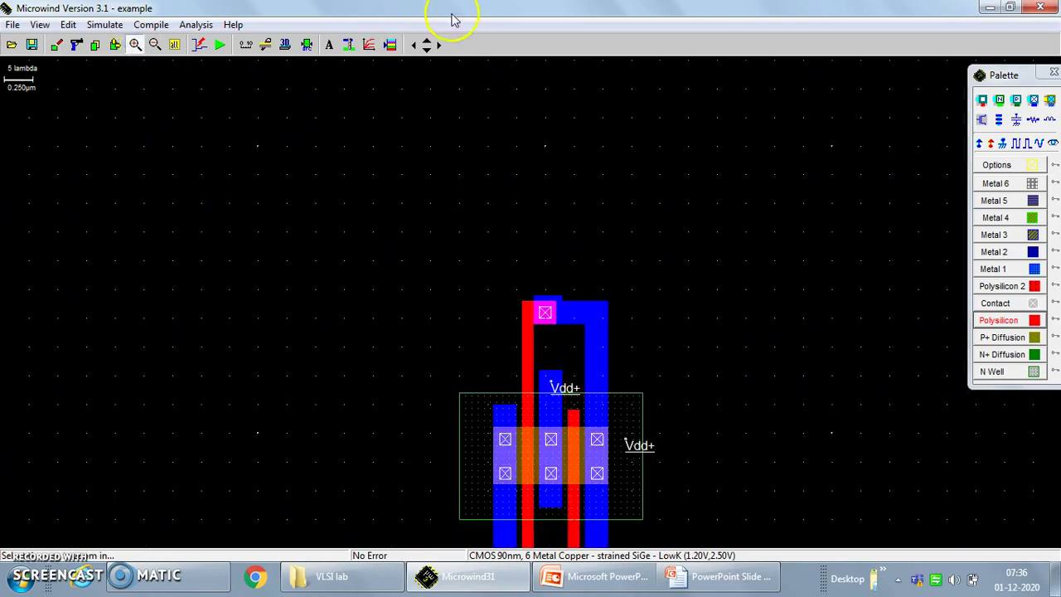
click(428, 49)
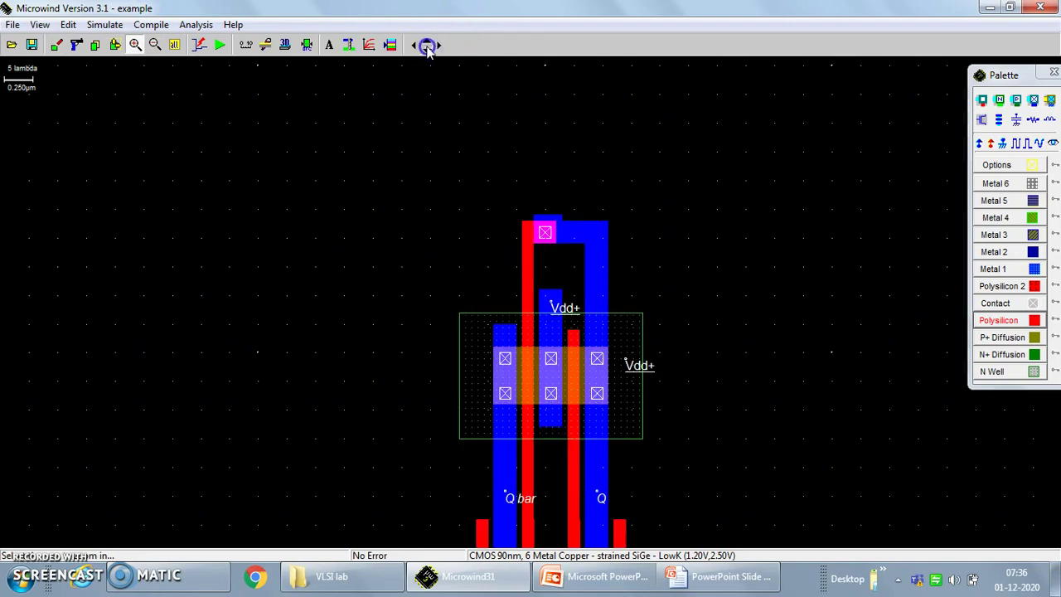
click(427, 50)
click(427, 51)
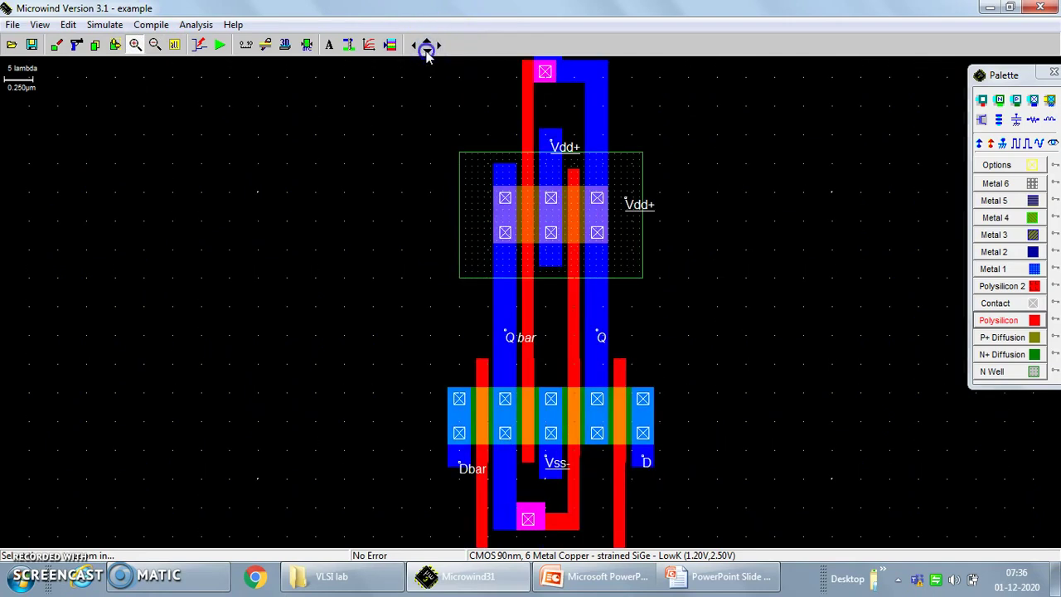
click(427, 50)
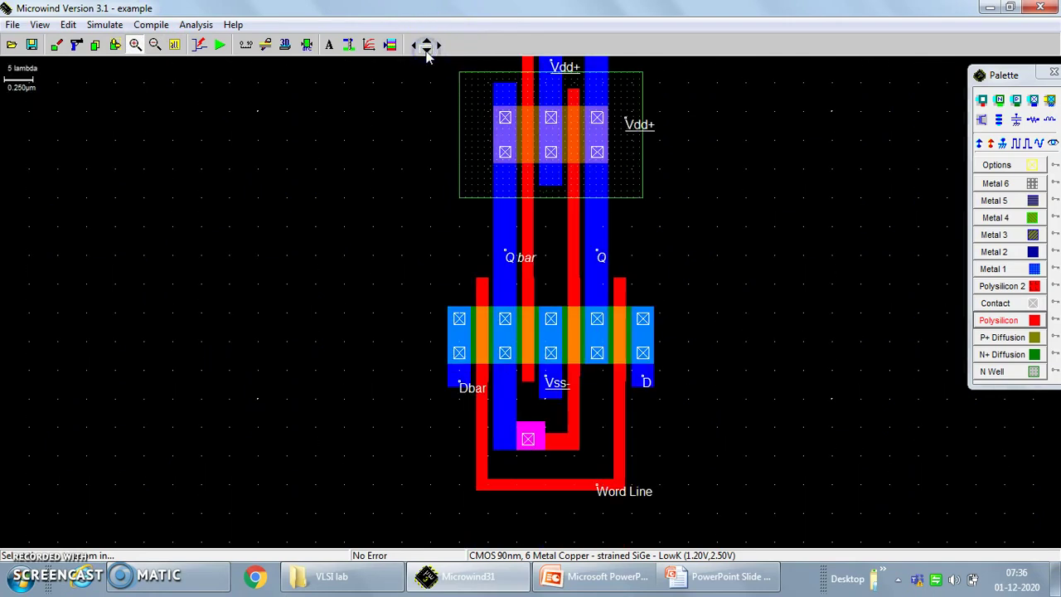
click(978, 145)
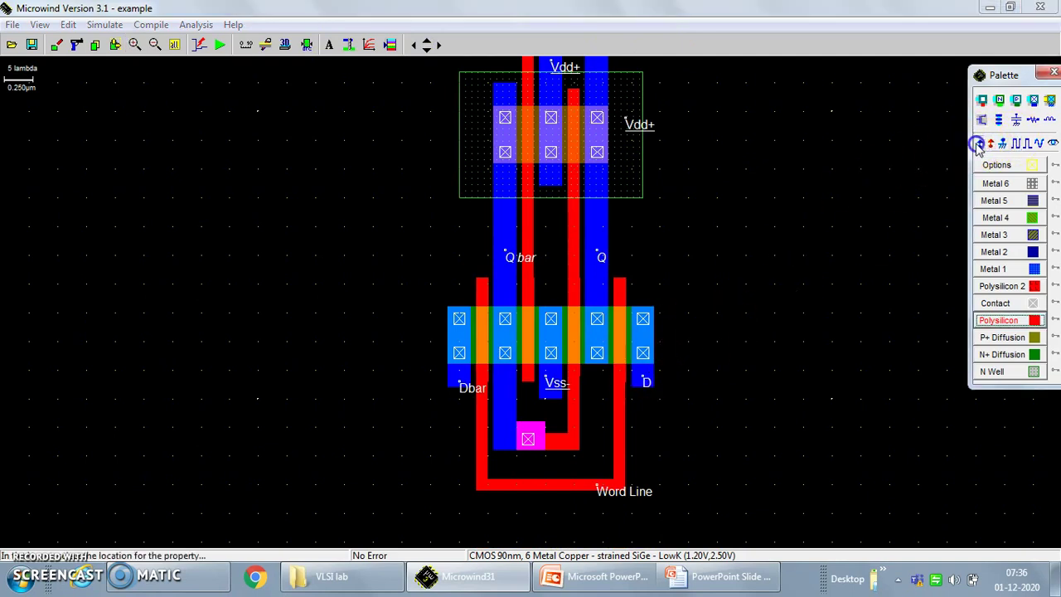
click(646, 379)
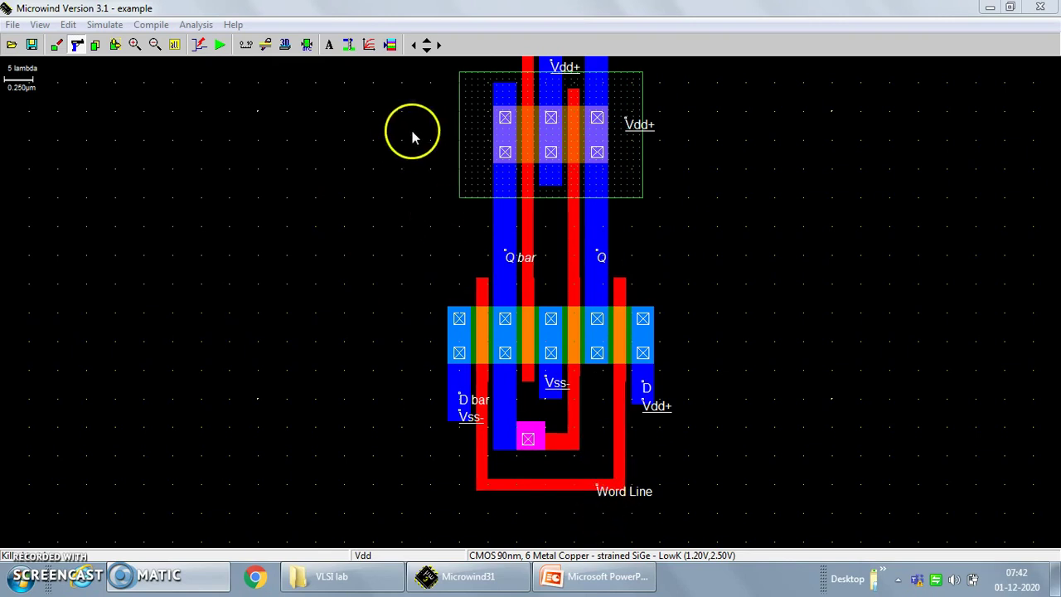
Attach a Vdd supply to the word line's polysilicon bar
click(390, 44)
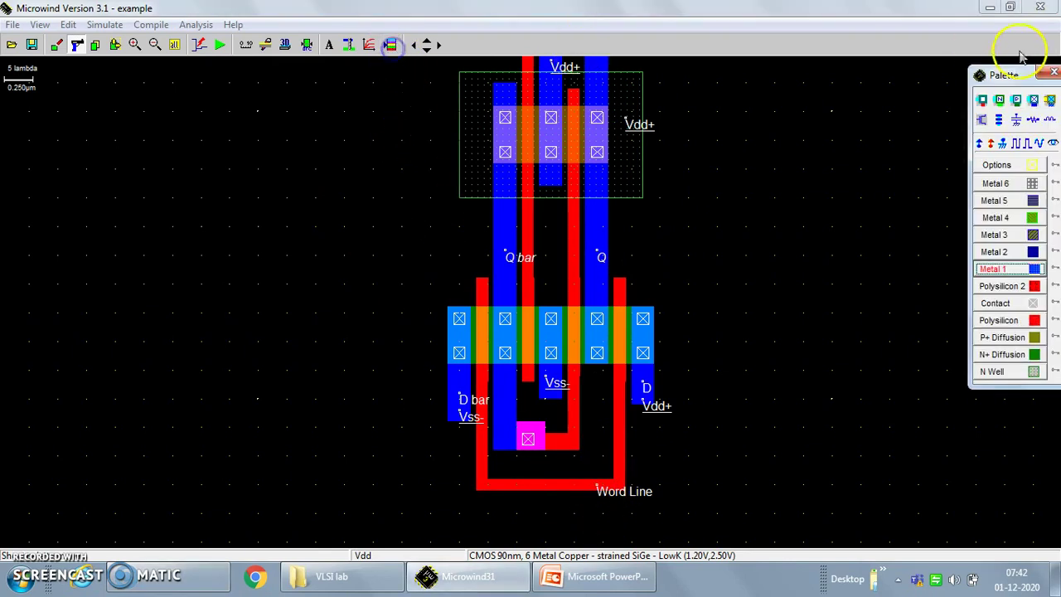
click(981, 146)
click(563, 489)
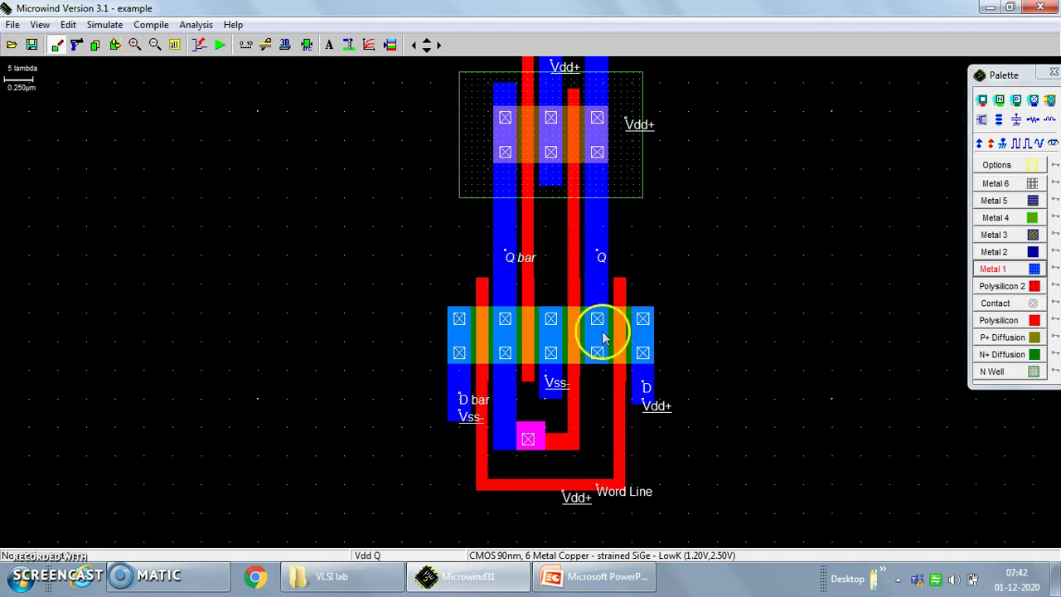
Run the design rule check and simulate the layout to examine the Q and Q bar waveforms
click(306, 46)
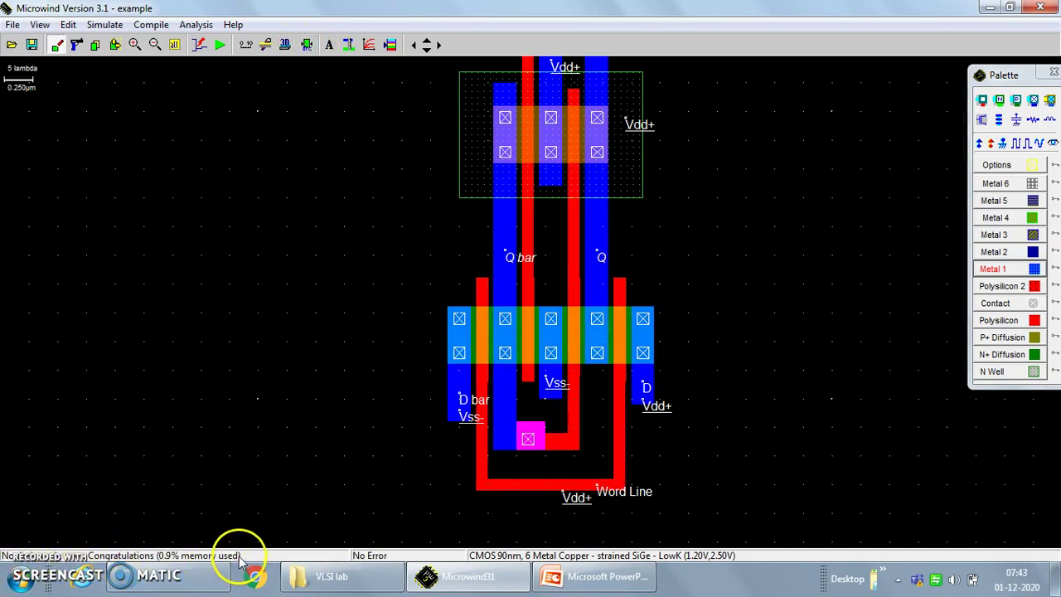
click(221, 45)
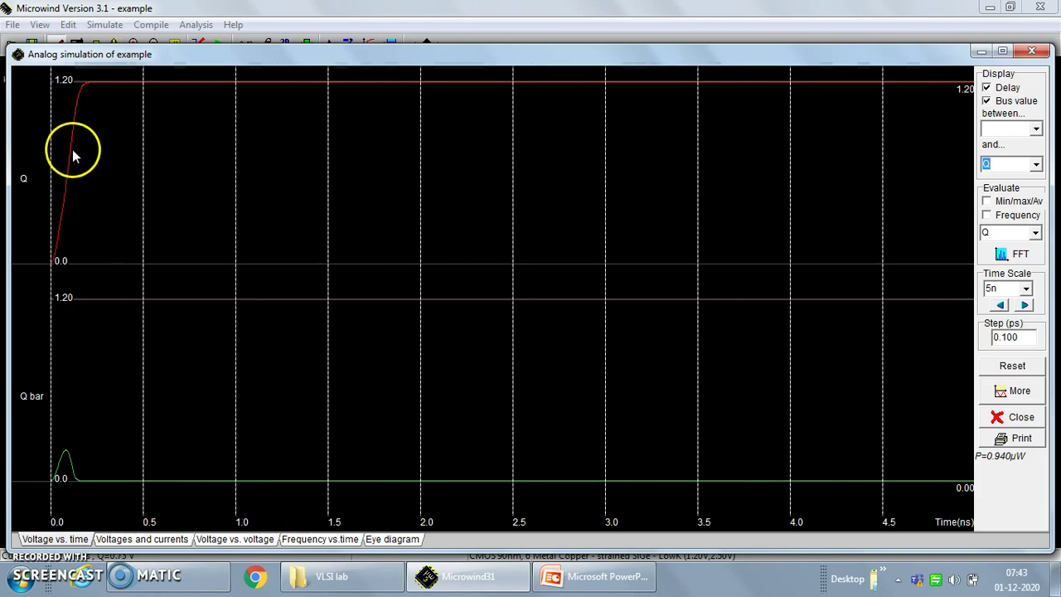
click(1037, 53)
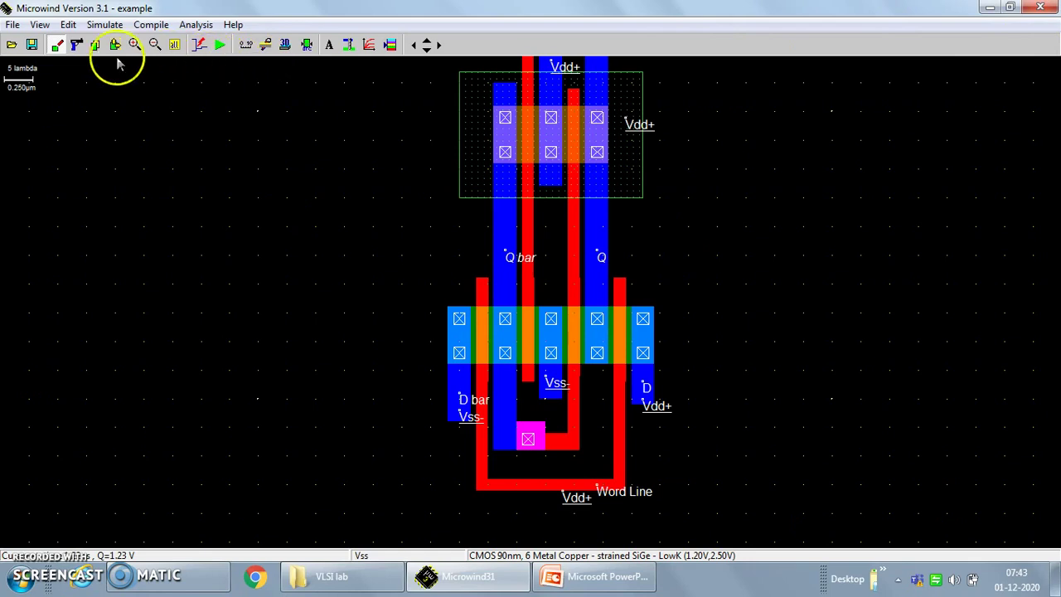
Delete the Vss symbol from D bar and the Vdd symbol from D, and attach a Vss ground to D
click(75, 47)
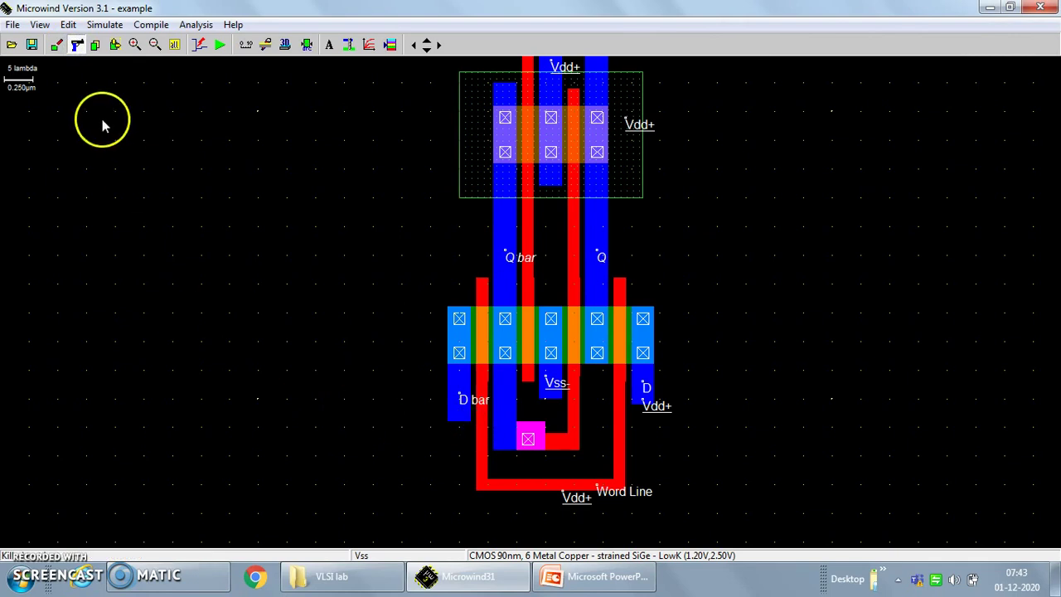
click(668, 406)
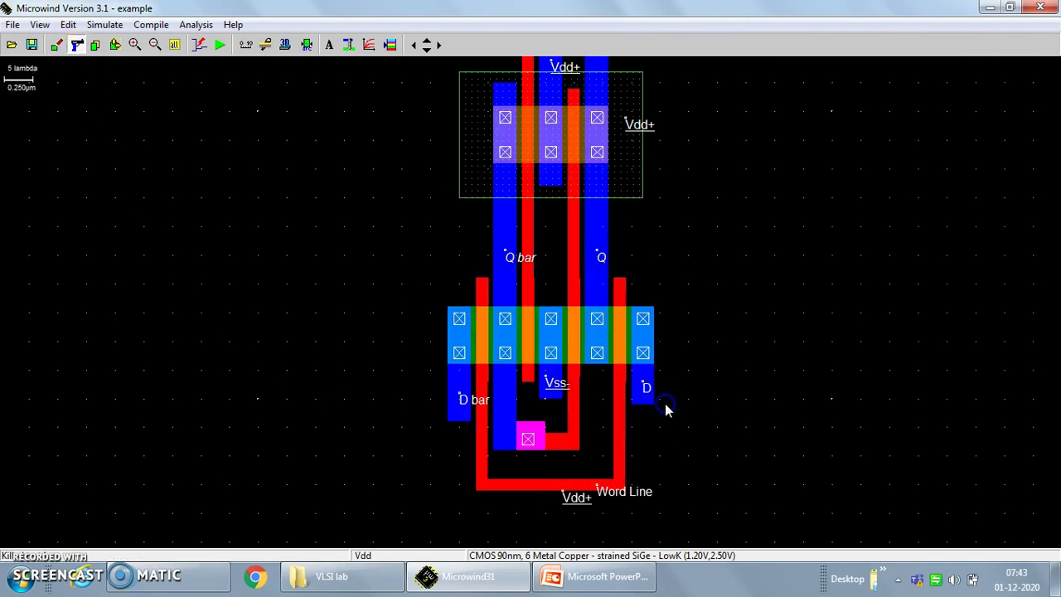
click(389, 45)
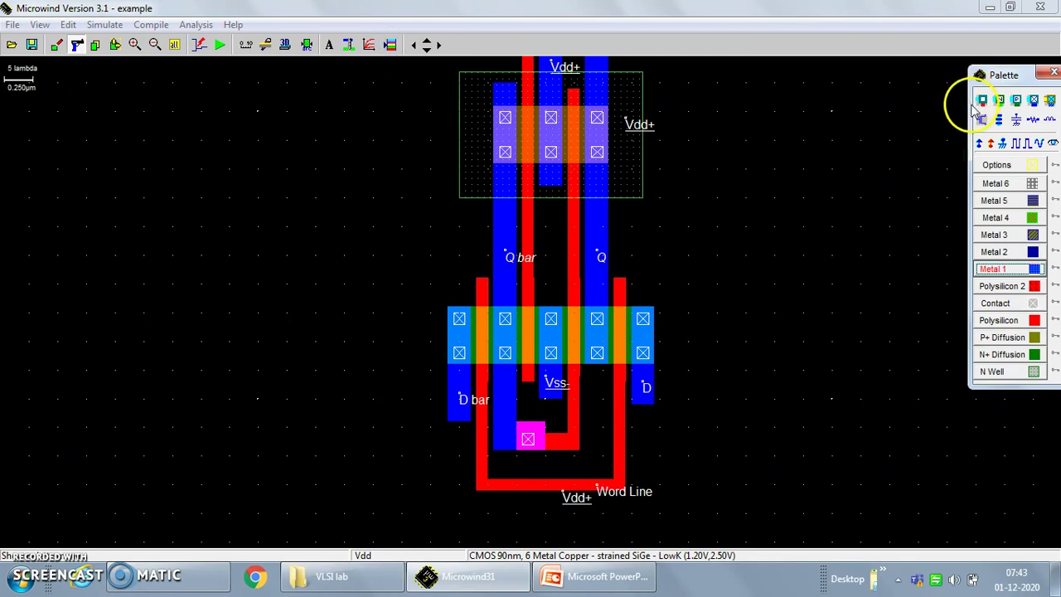
click(640, 400)
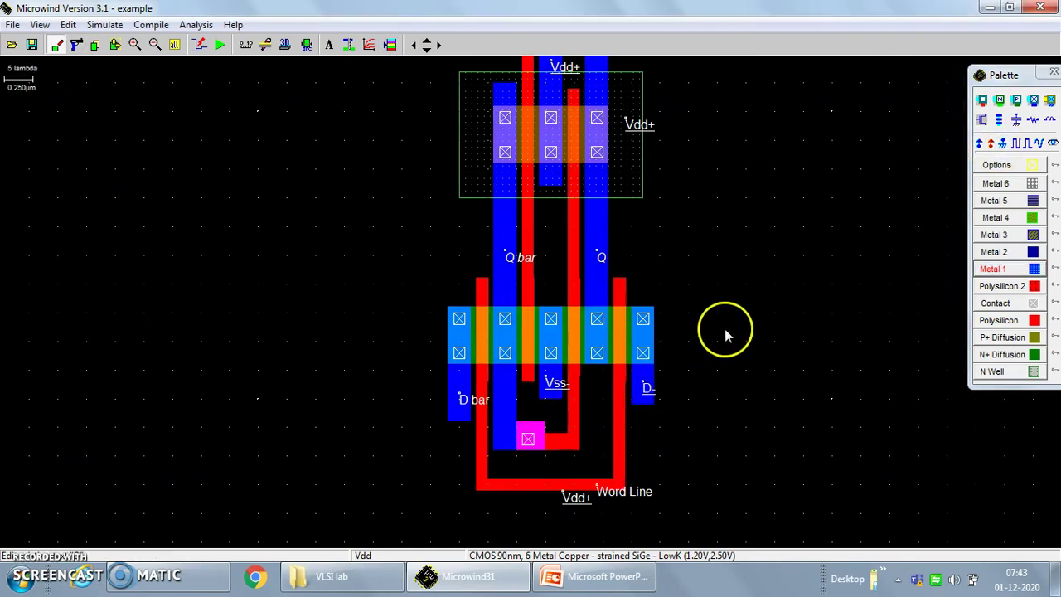
Attach a Vss ground to the metal strip labelled D and a Vdd supply to the strip labelled D bar
click(1003, 145)
click(641, 384)
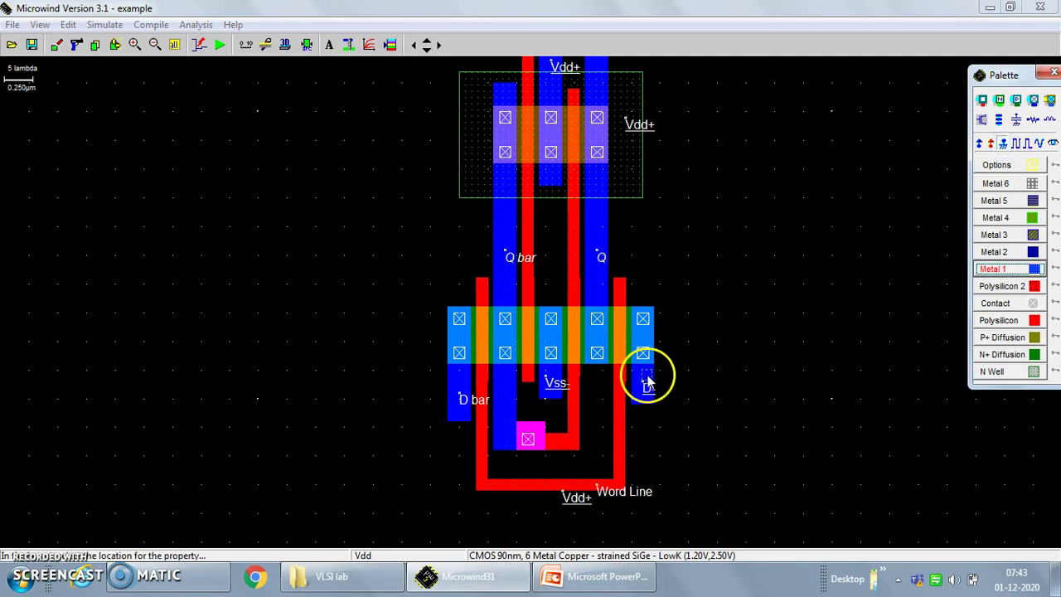
click(979, 145)
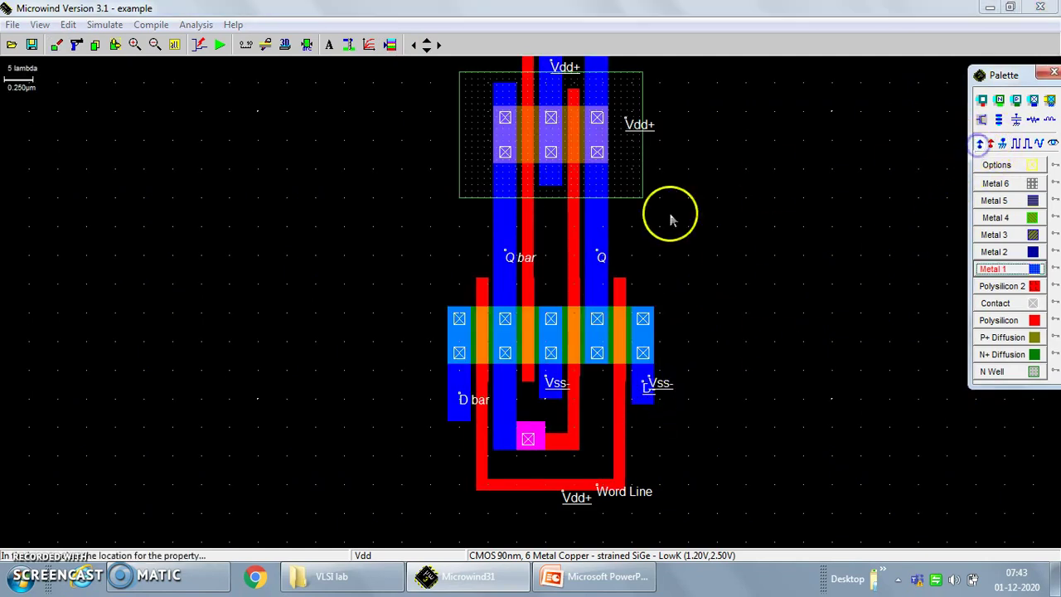
click(461, 383)
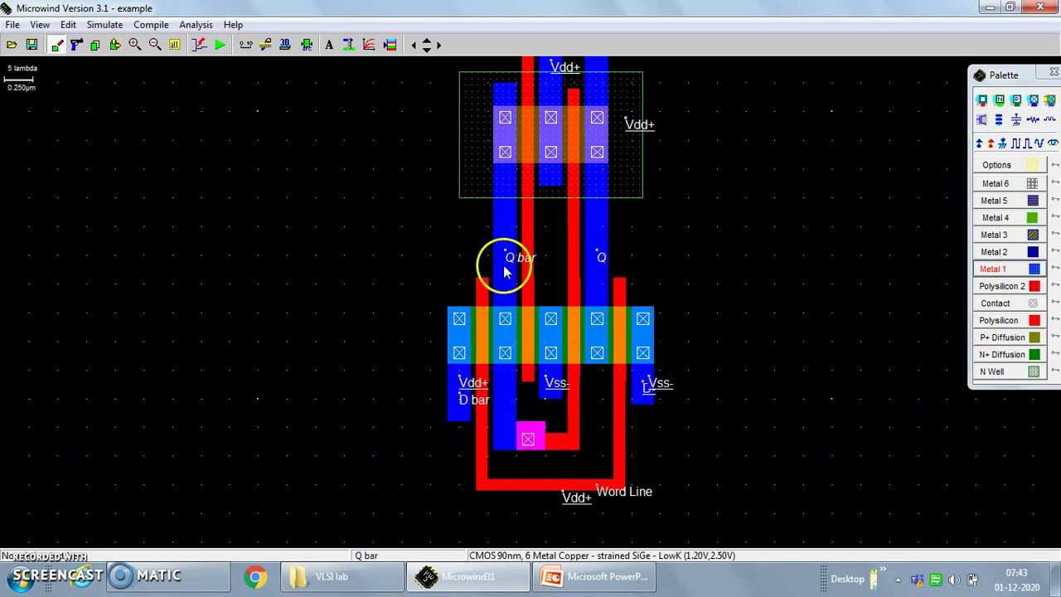
Simulate the layout with D low and D bar high to examine the Q and Q bar voltage waveforms over time
click(220, 45)
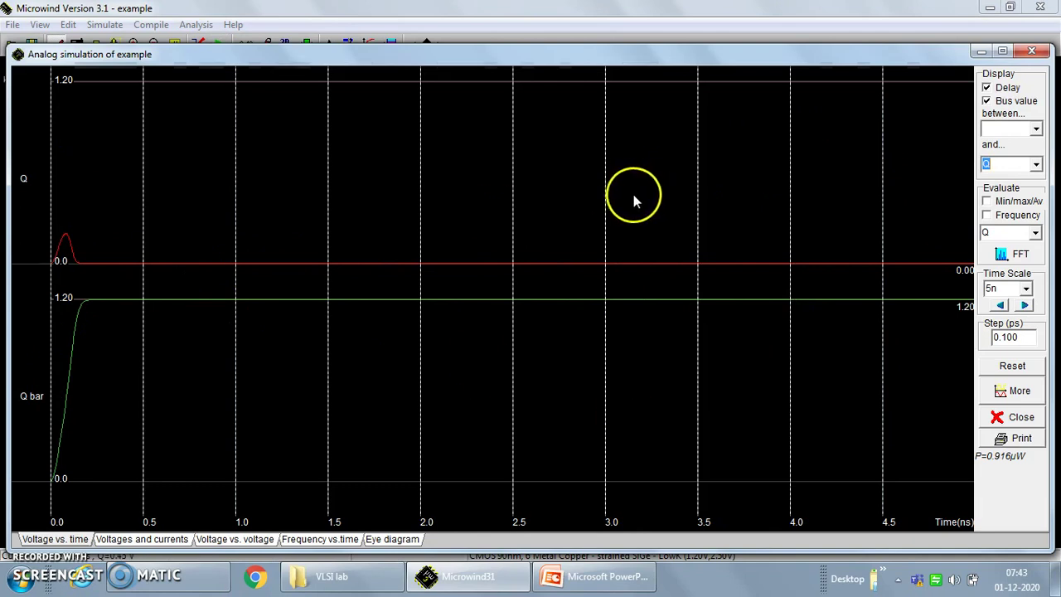
click(1032, 53)
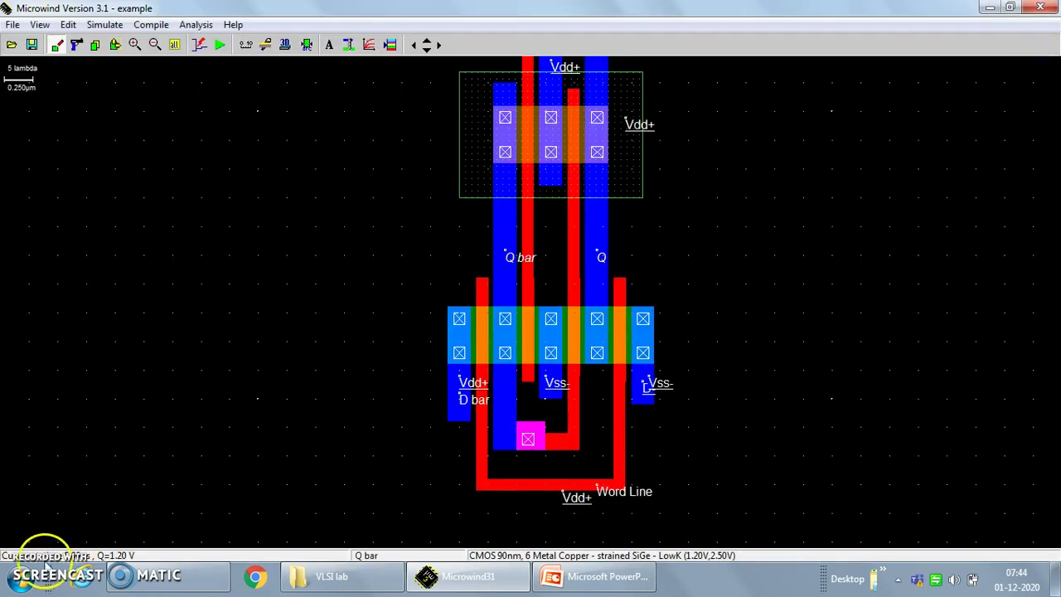
click(174, 47)
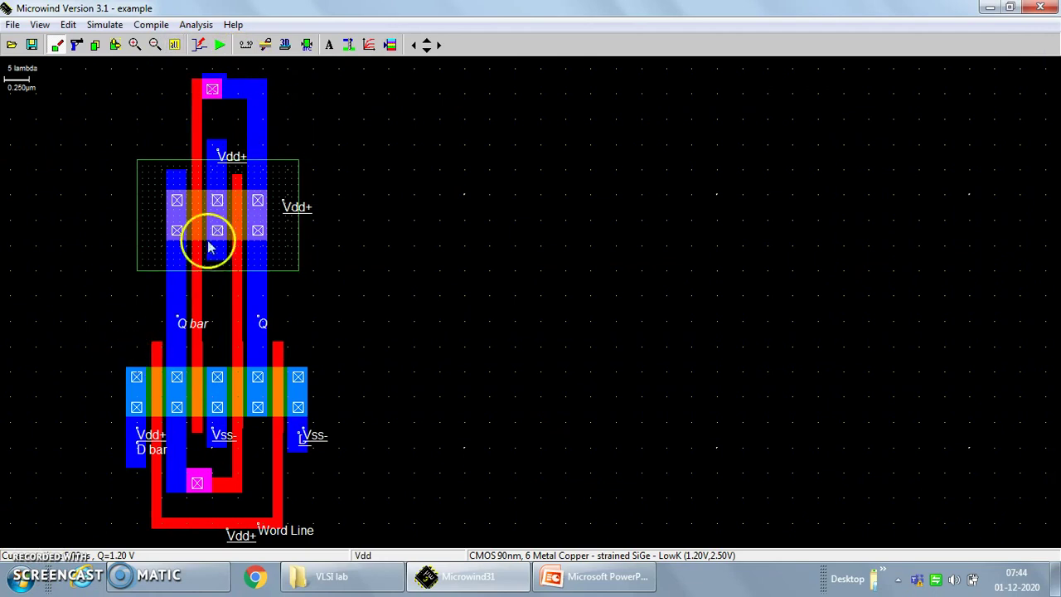